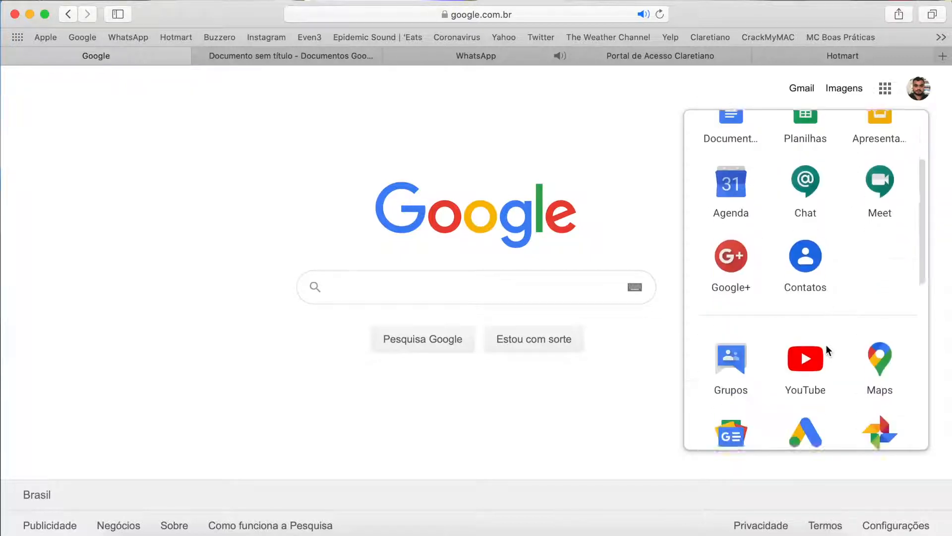
- Look through the available Google apps and open Agenda
scroll(828, 351, down, 5)
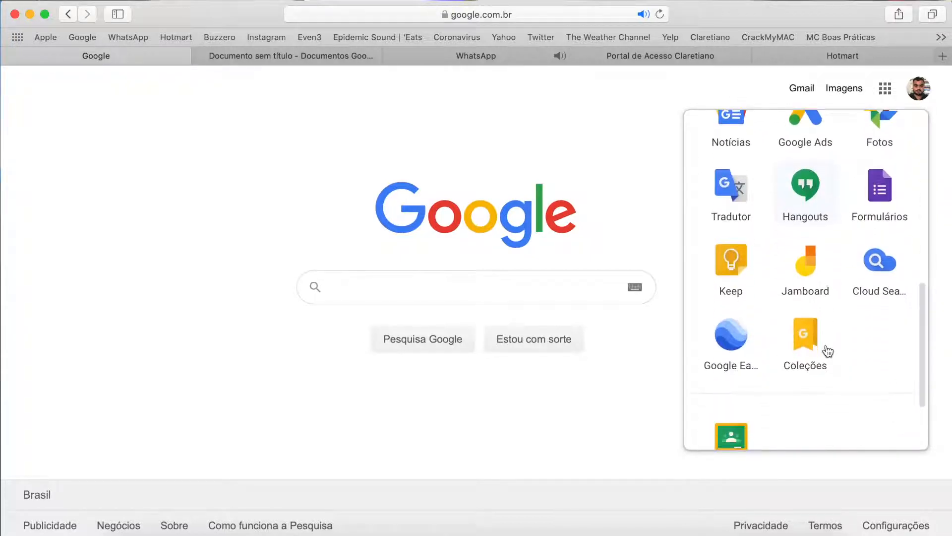
scroll(828, 350, up, 8)
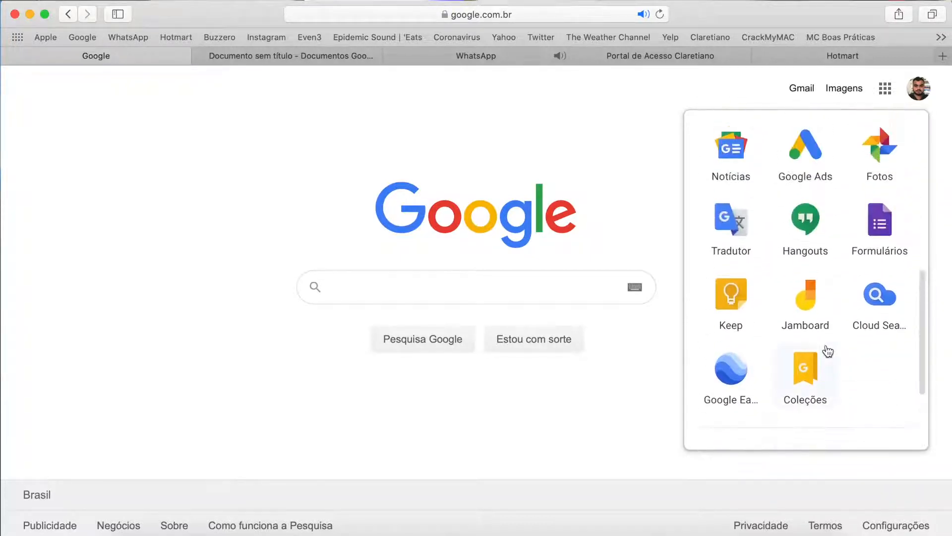
scroll(828, 350, up, 10)
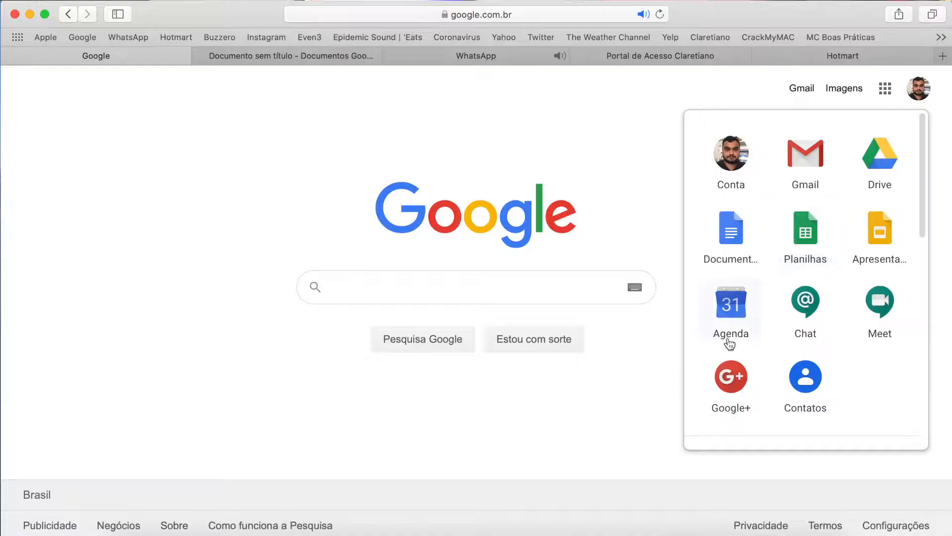
click(733, 308)
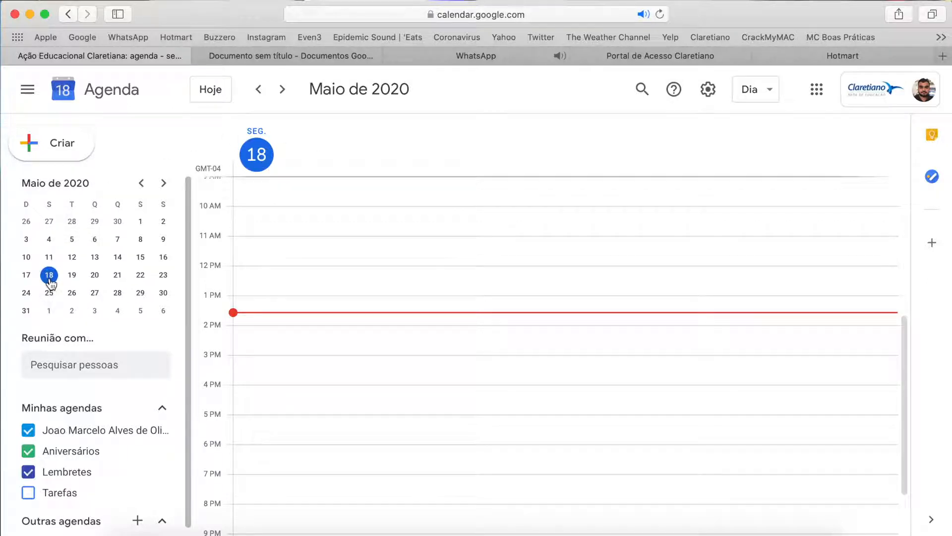
- Start a new event on 21 May 2020 at 7:00pm and title it "Aula_05_TCC"
click(118, 275)
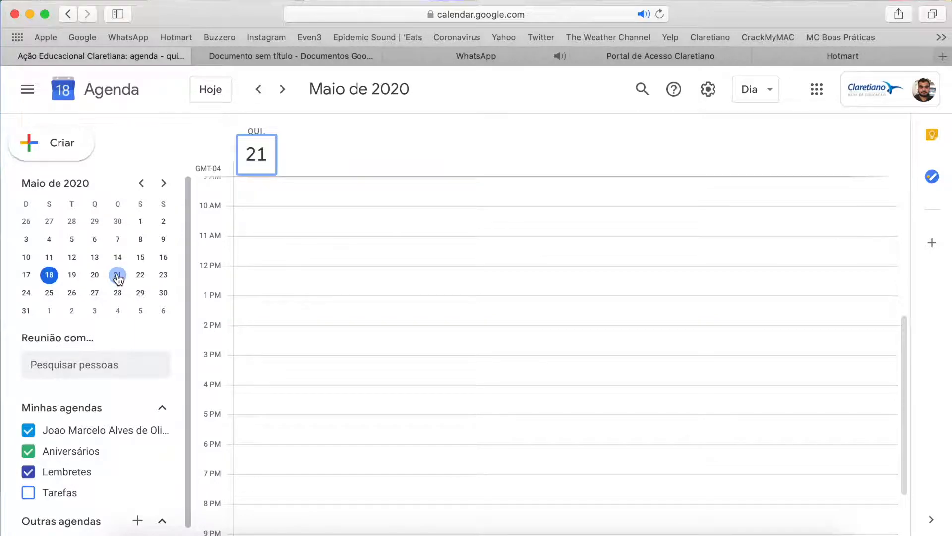
scroll(281, 345, down, 3)
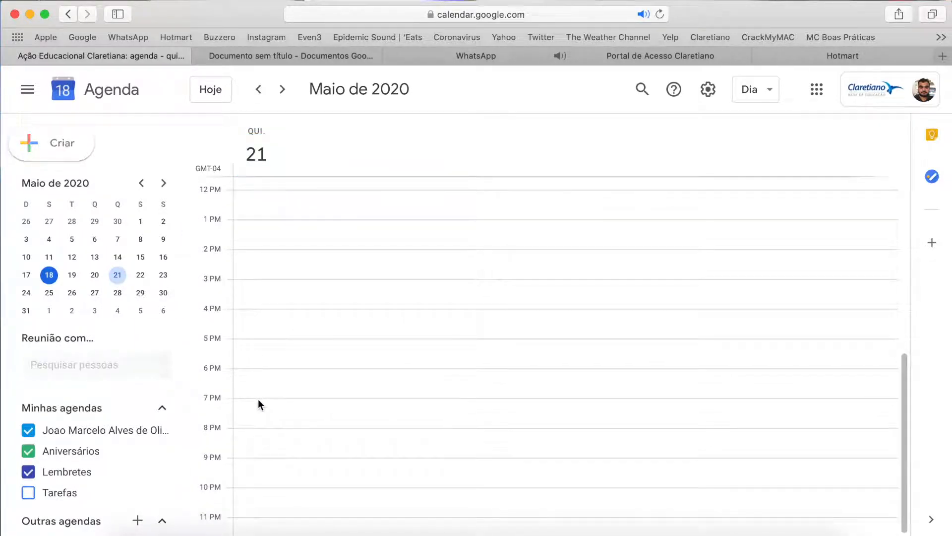
click(258, 401)
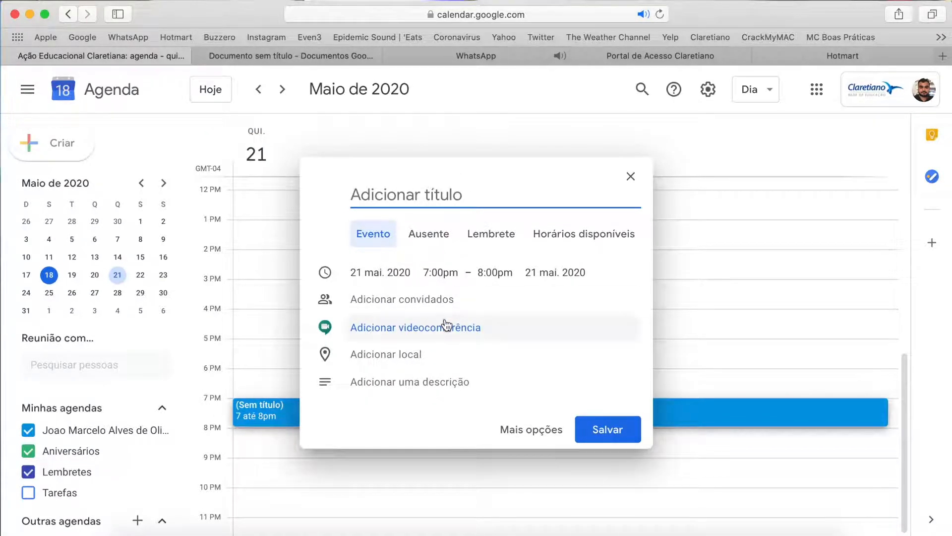
text(Au)
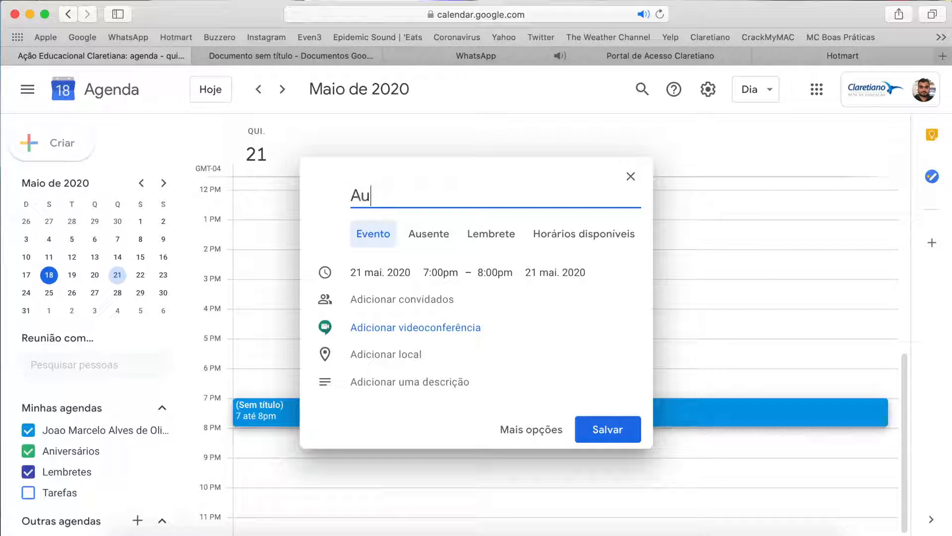
text(la_05_TCC)
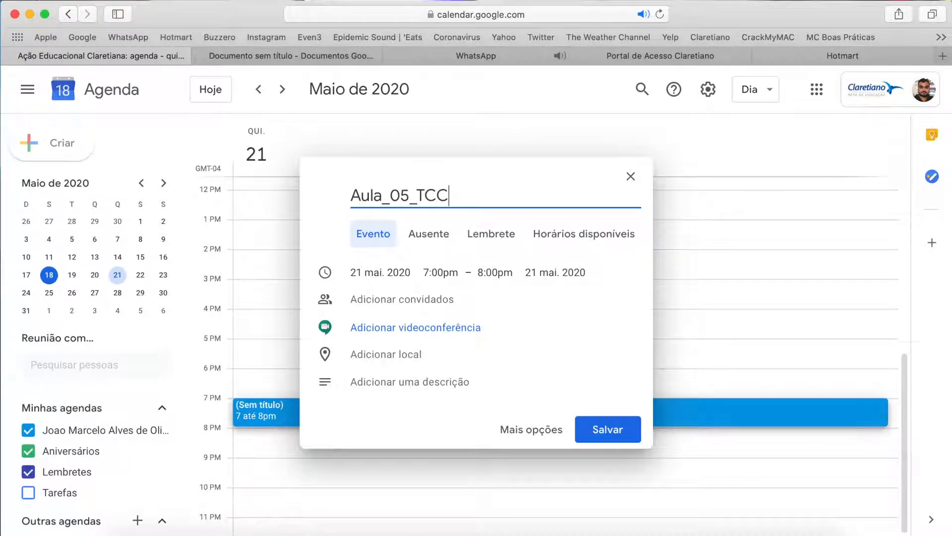
double_click(414, 194)
click(464, 197)
drag(347, 187, 374, 198)
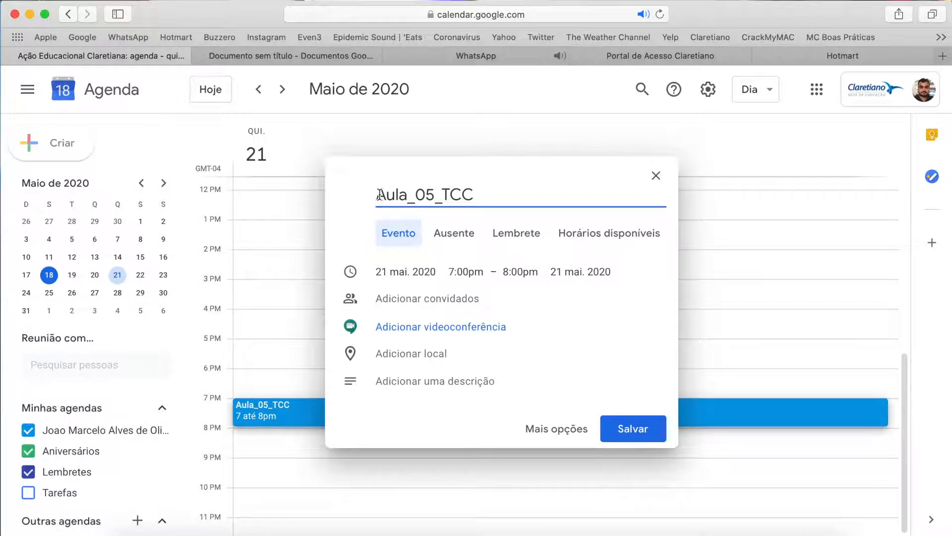
click(379, 194)
- Set the event's time from 7:15pm to 8:00pm and add a Google Meet video conference
click(452, 270)
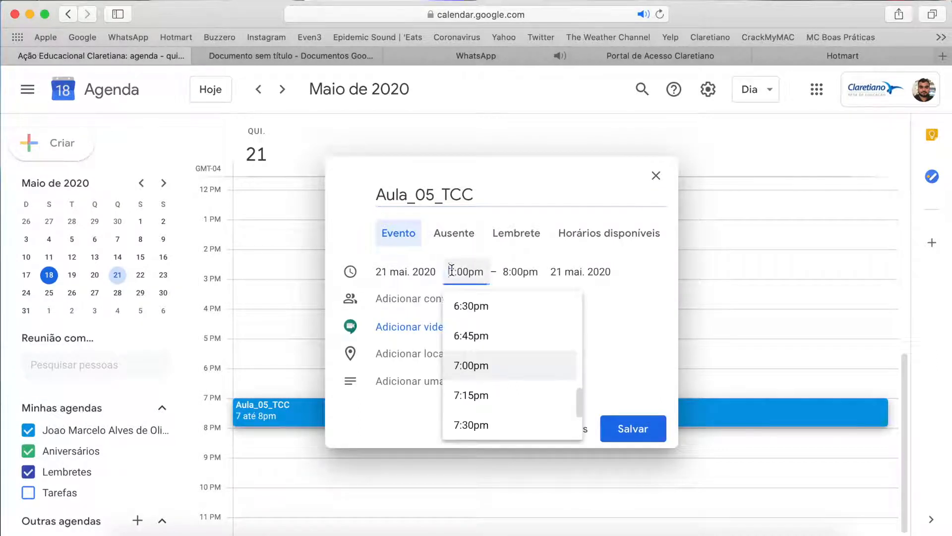
click(469, 270)
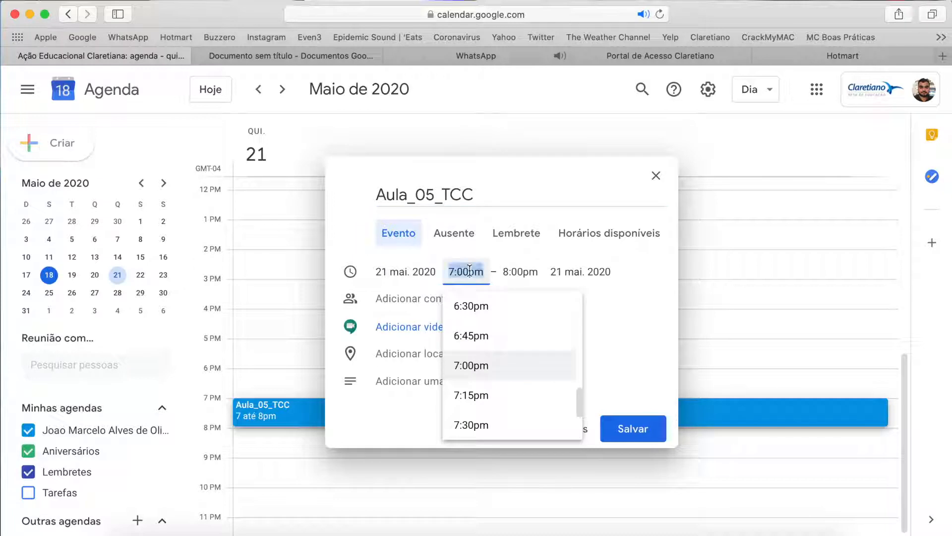
click(471, 396)
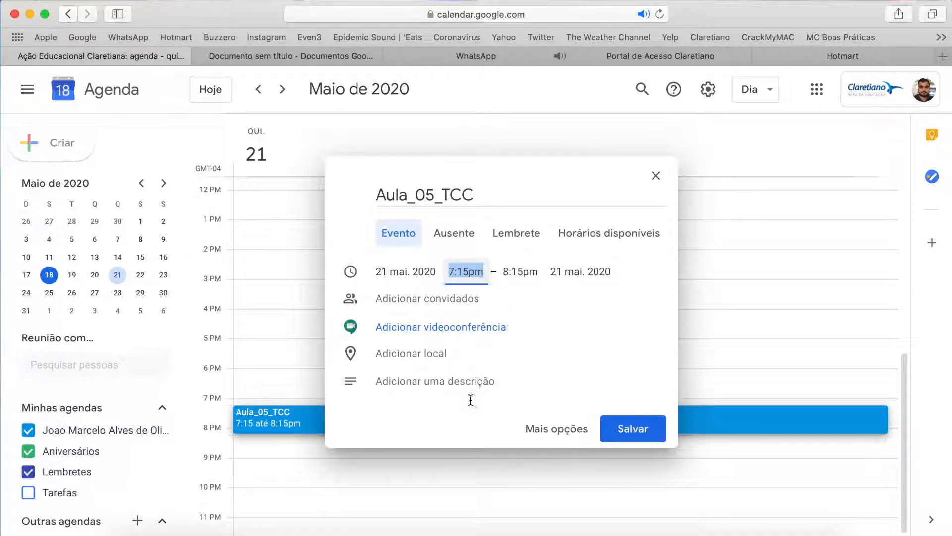
click(536, 270)
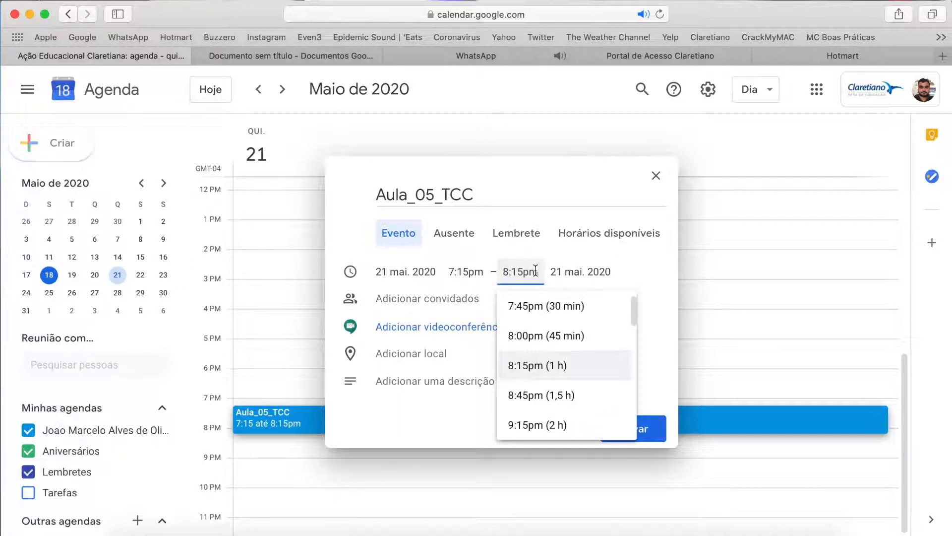
scroll(523, 302, down, 1)
scroll(524, 302, up, 1)
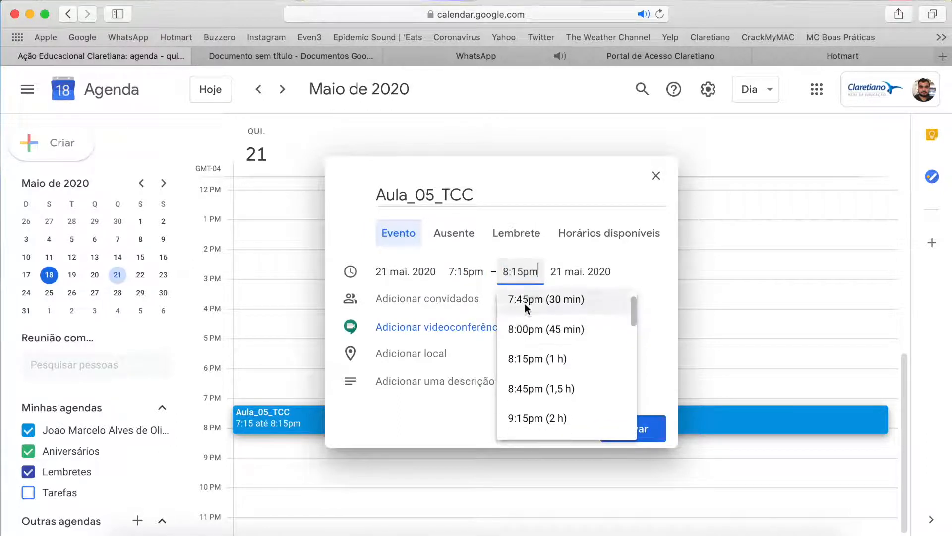
scroll(525, 303, down, 1)
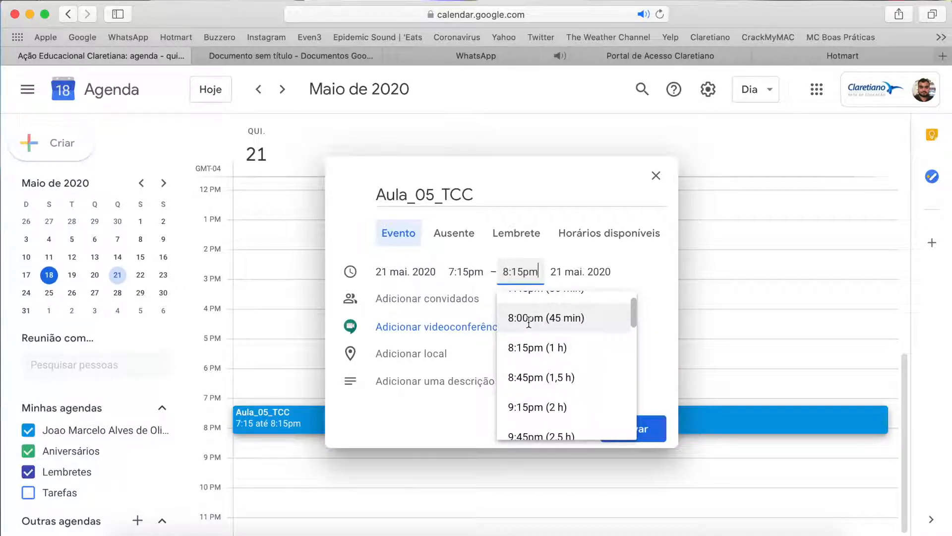
click(529, 318)
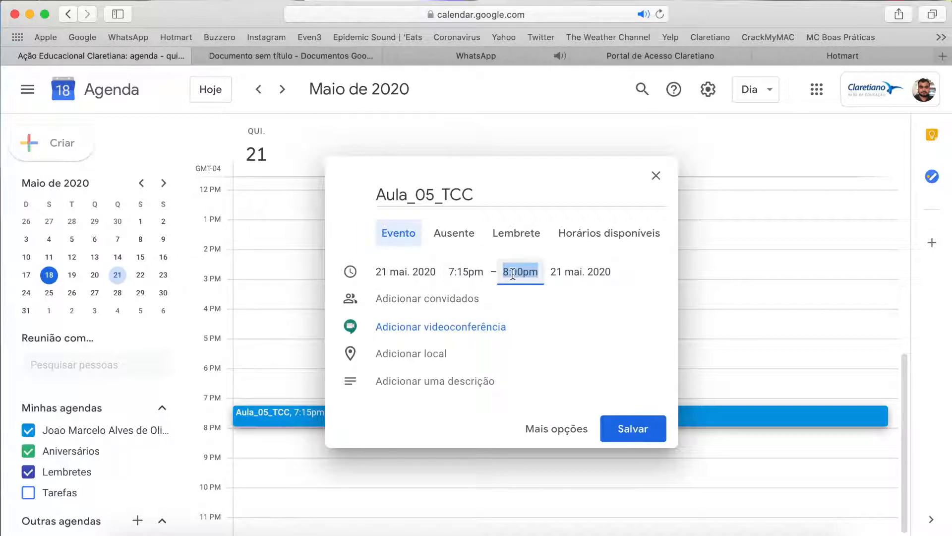
click(435, 331)
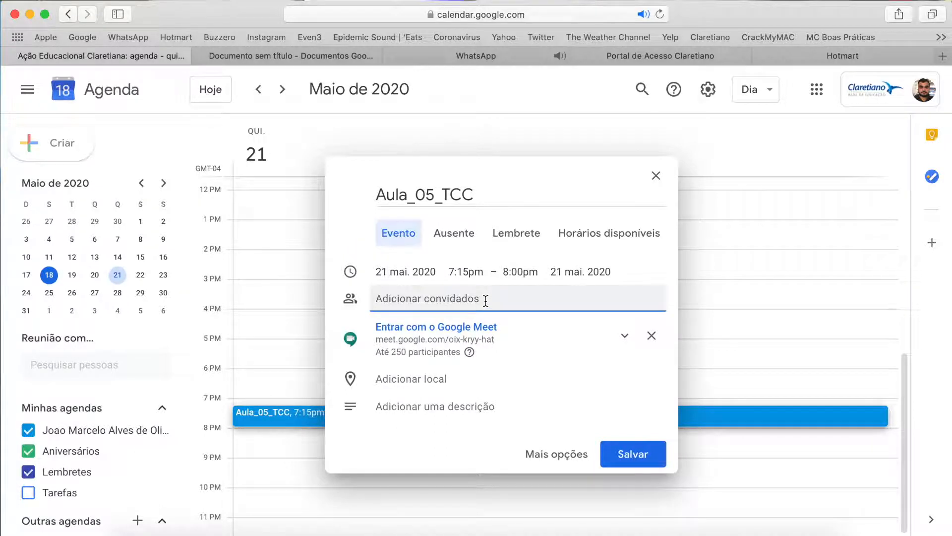
- Invite two colleagues to the event by searching for their names among the organisation's contacts
text(julio)
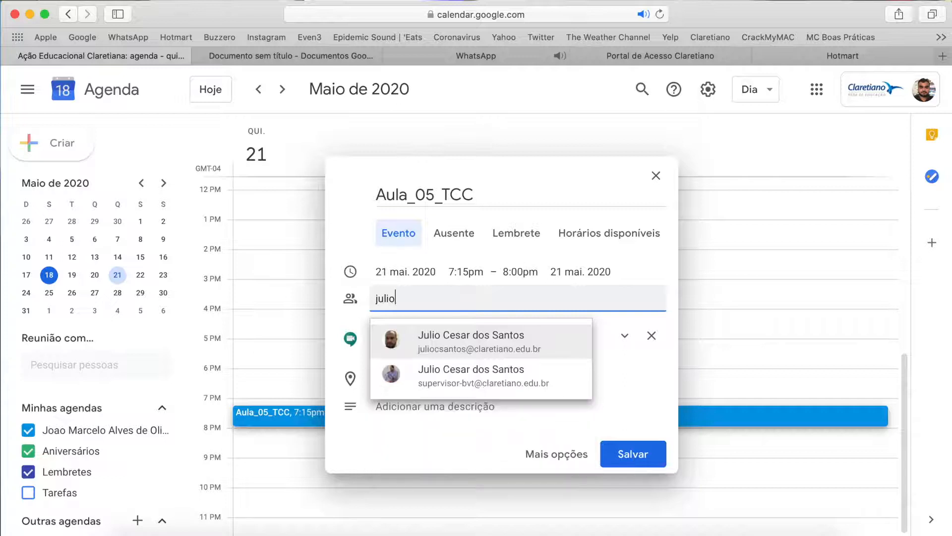
click(471, 344)
text(Virgi)
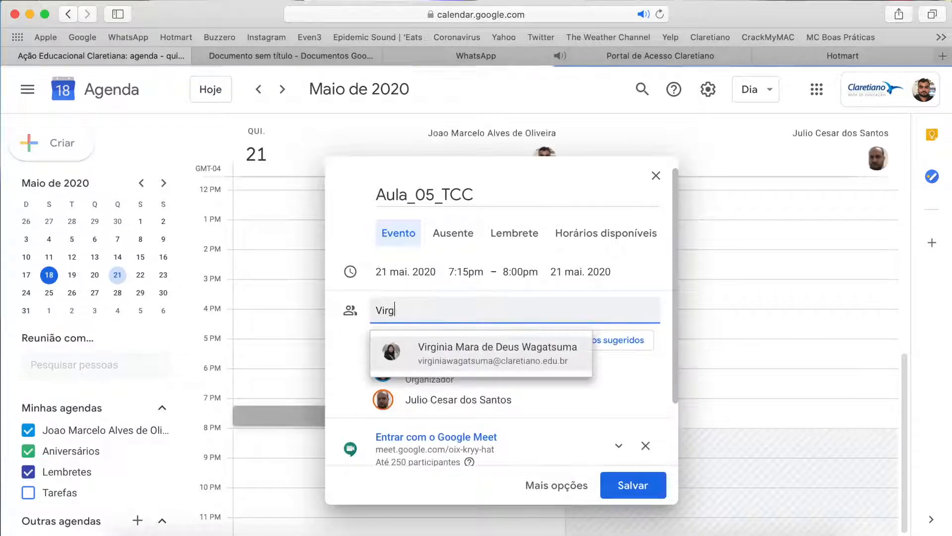
click(487, 353)
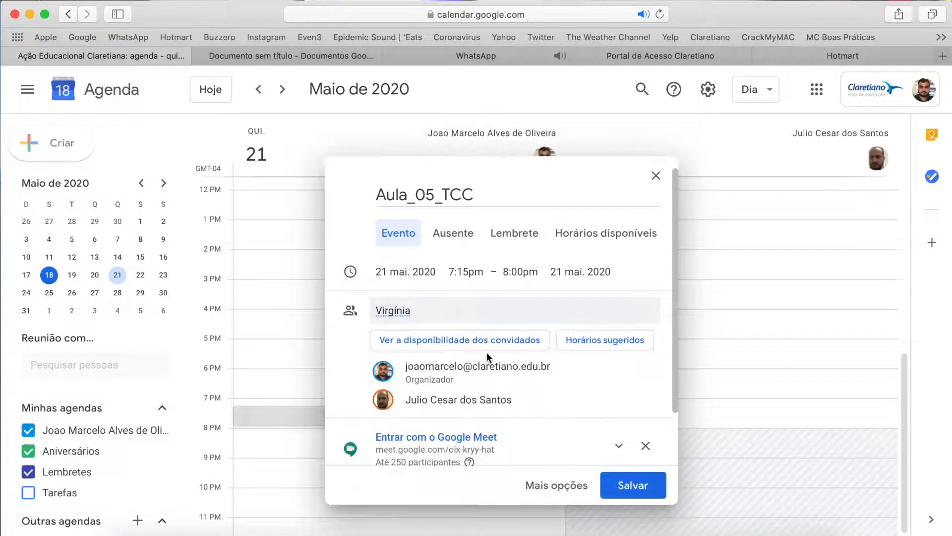
click(467, 309)
click(434, 352)
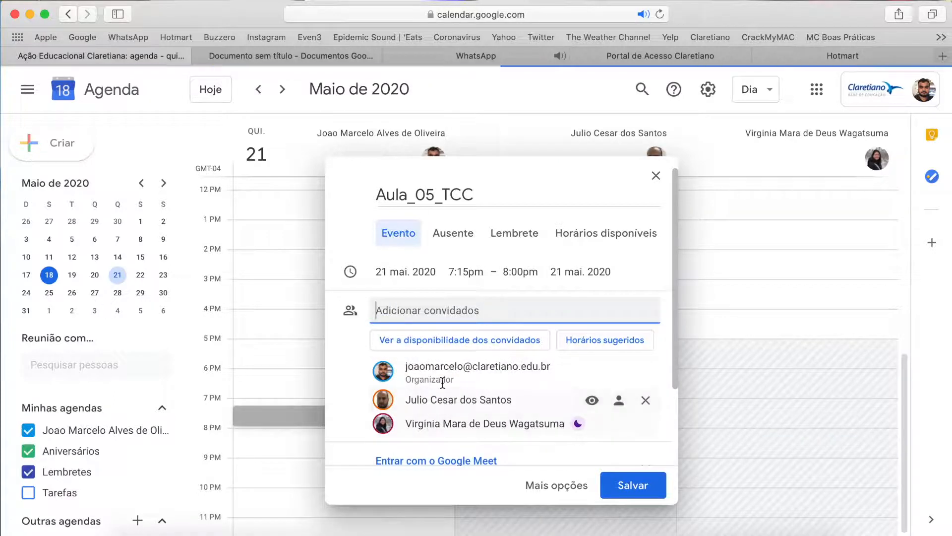
- Enter the event description "Olá segue o link de hoje" and select that text
scroll(465, 413, down, 3)
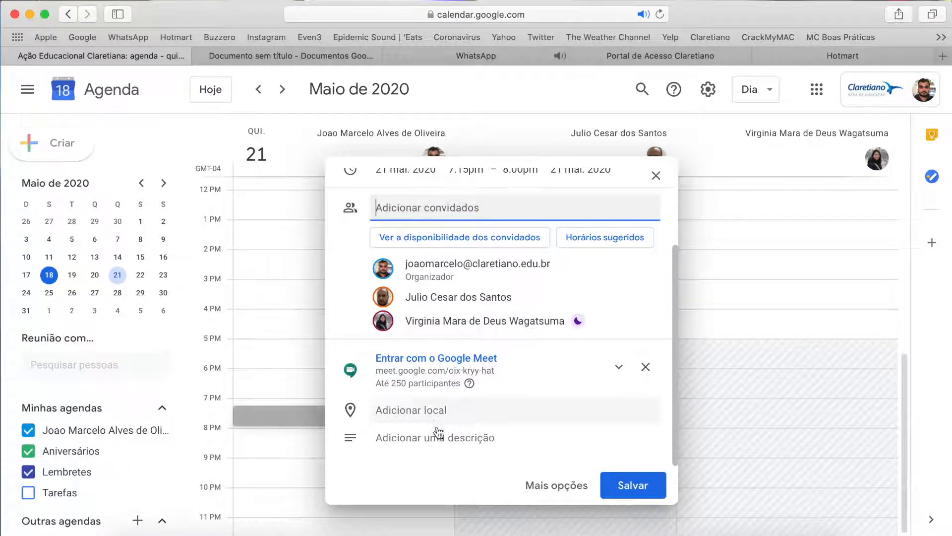
click(437, 436)
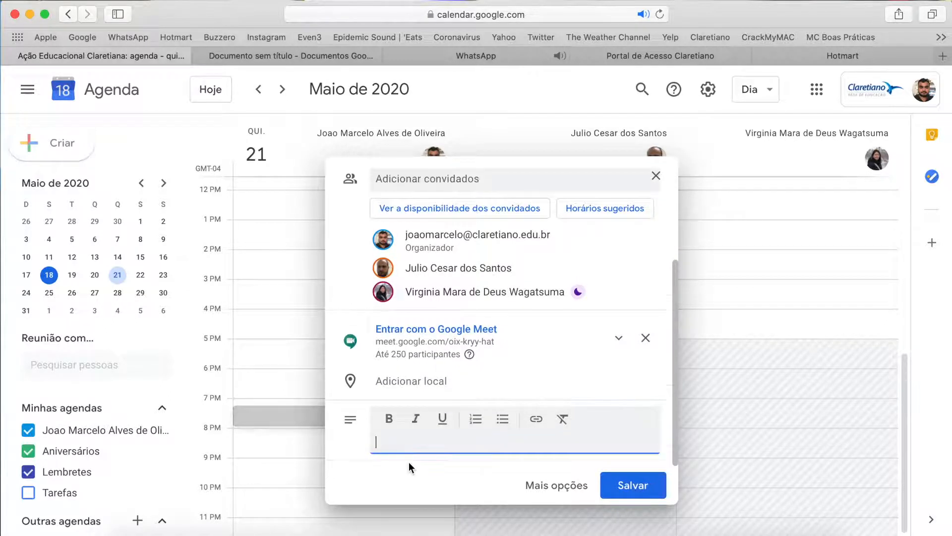
text(Olá)
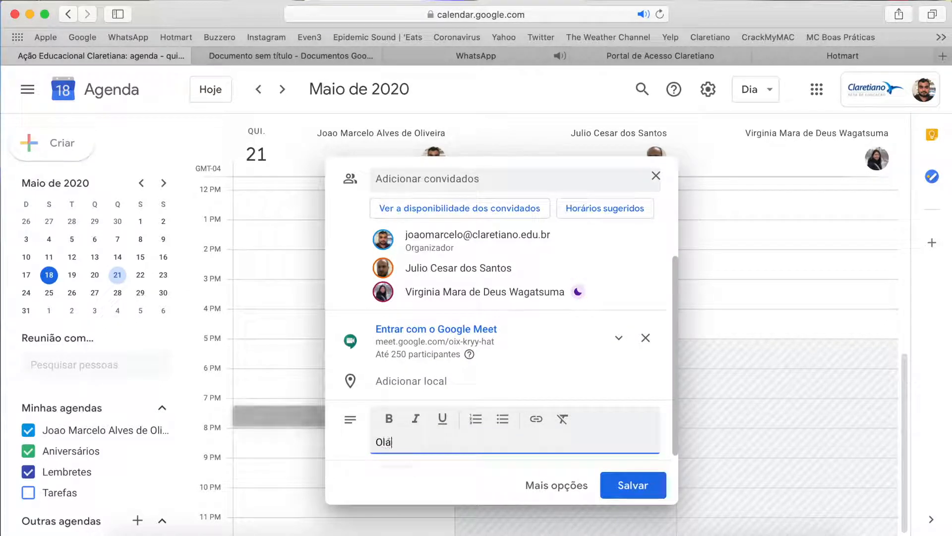
text( segue o l)
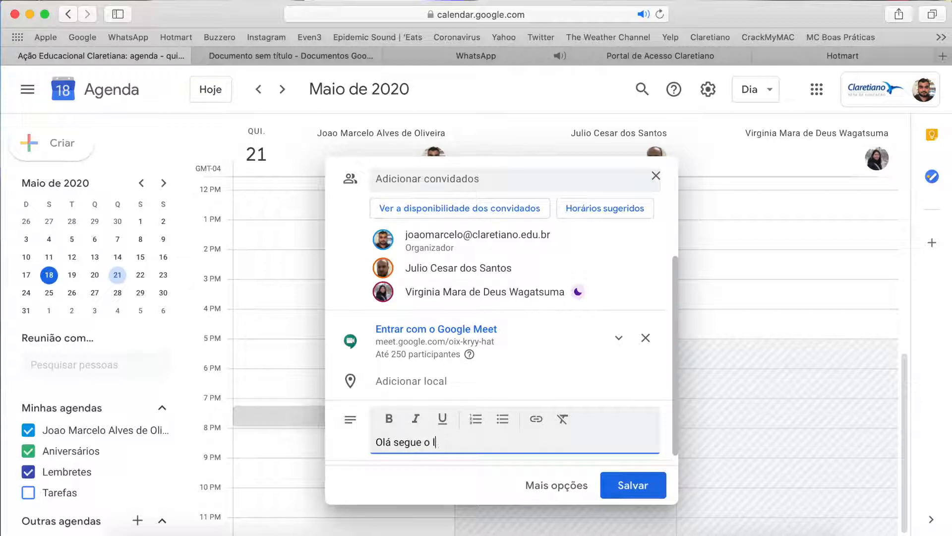
text(ink de hoje)
drag(497, 441, 377, 442)
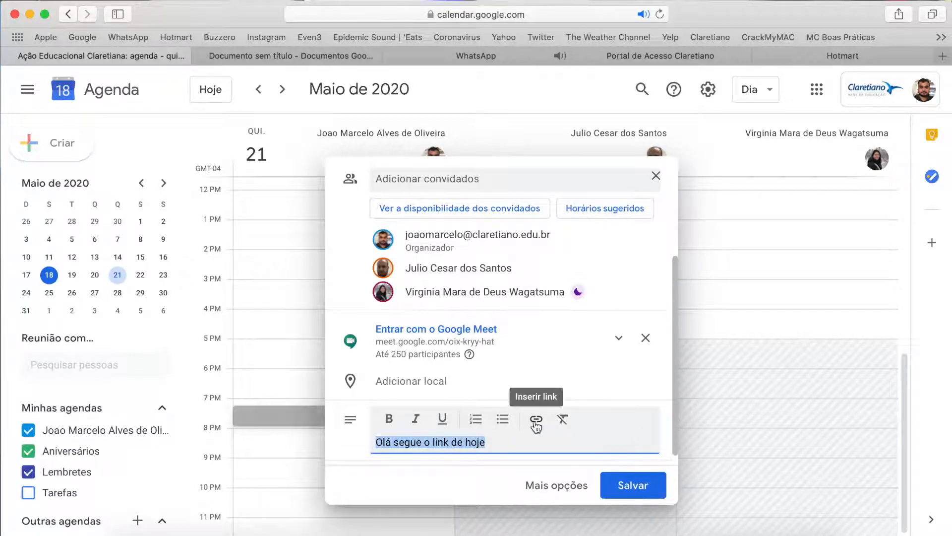
- Remove both invited guests from the event, keeping only the organizer
mouse_move(570, 272)
click(645, 270)
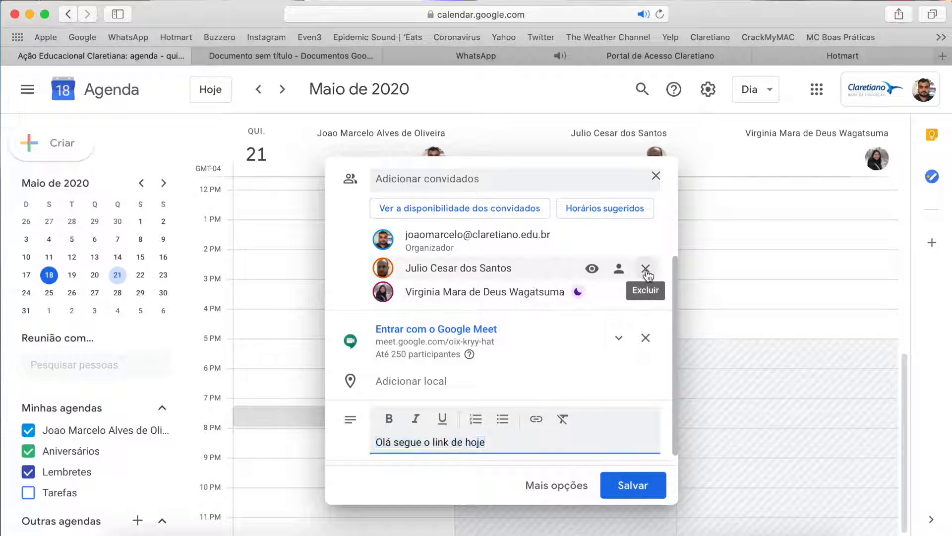
click(643, 293)
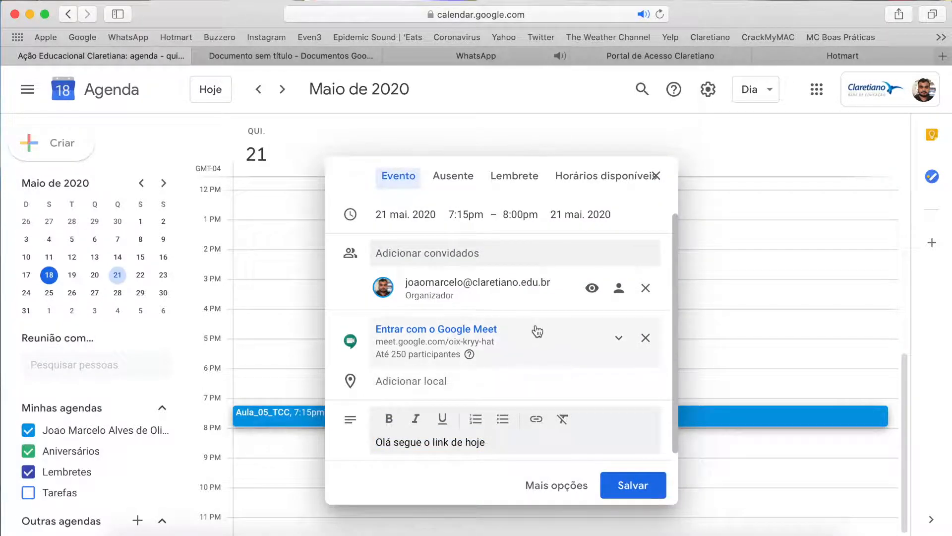
- Save the Aula_05_TCC event, review its details on the calendar and close them
click(633, 486)
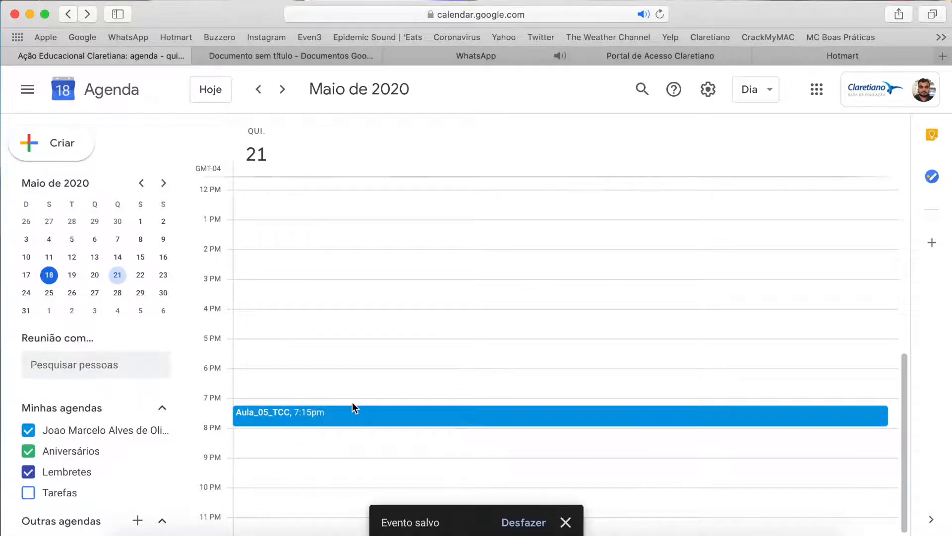
scroll(352, 404, down, 1)
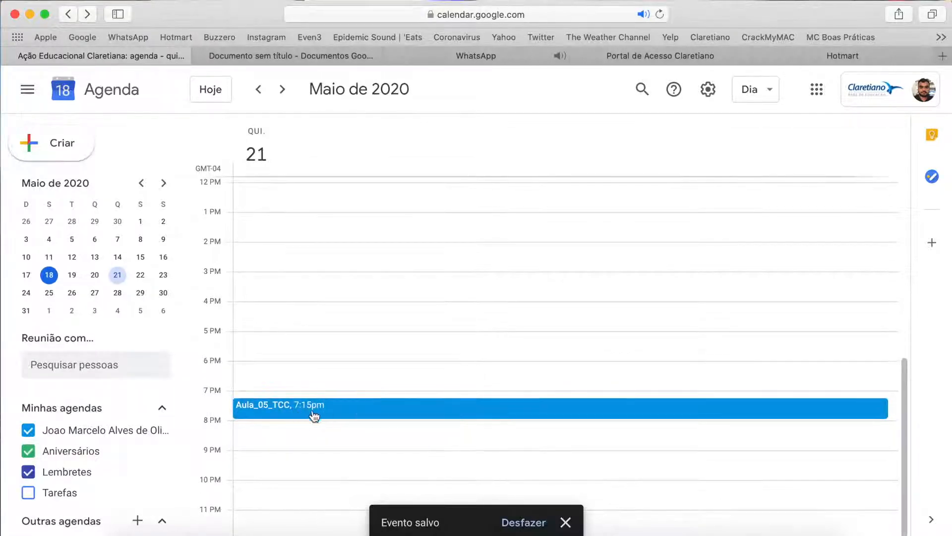
click(375, 405)
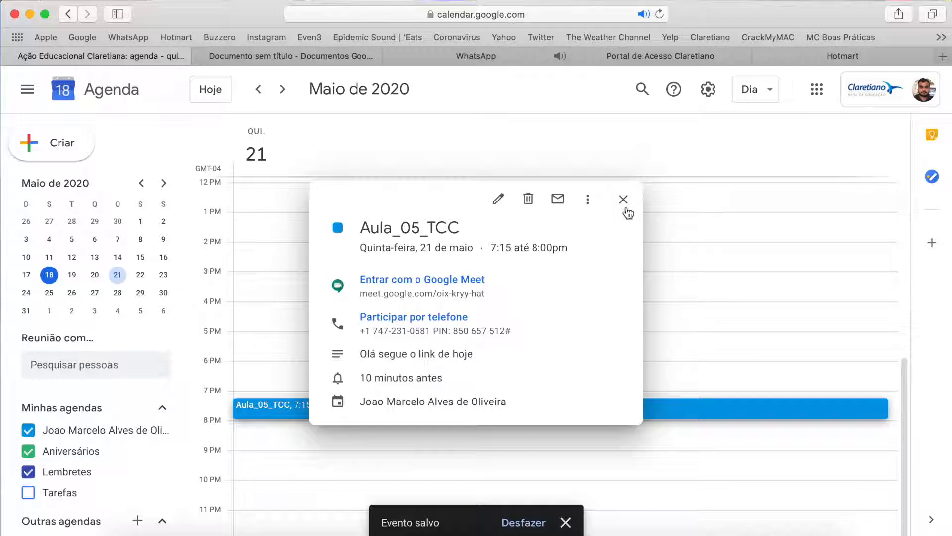
click(625, 201)
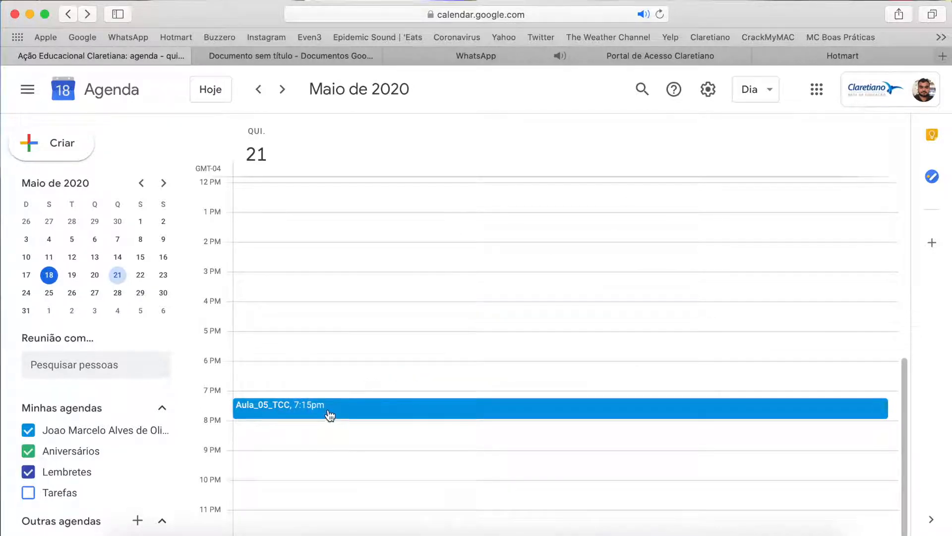
- Move the Aula_05_TCC event to start at 7:00pm and open its details and context options
mouse_move(330, 415)
mouse_down()
mouse_move(329, 451)
mouse_move(329, 399)
mouse_up()
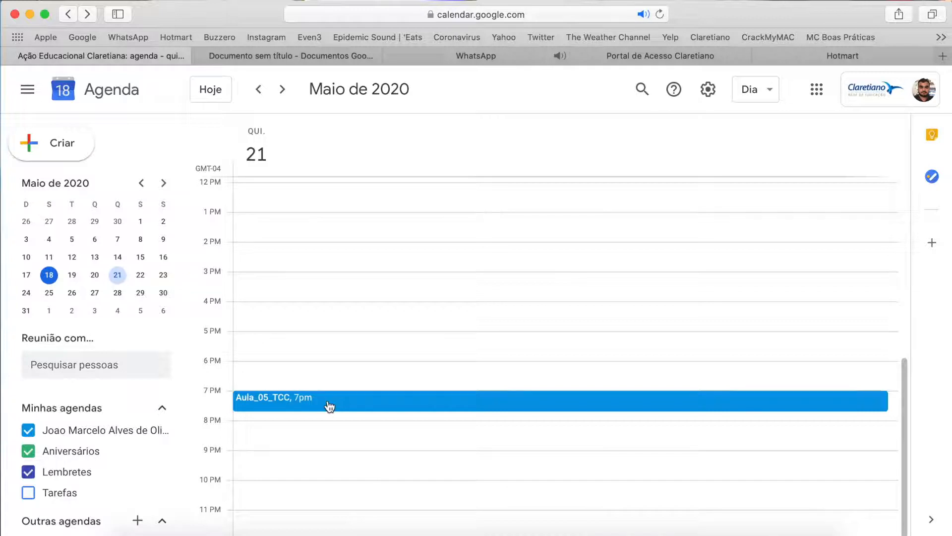
click(329, 406)
right_click(328, 402)
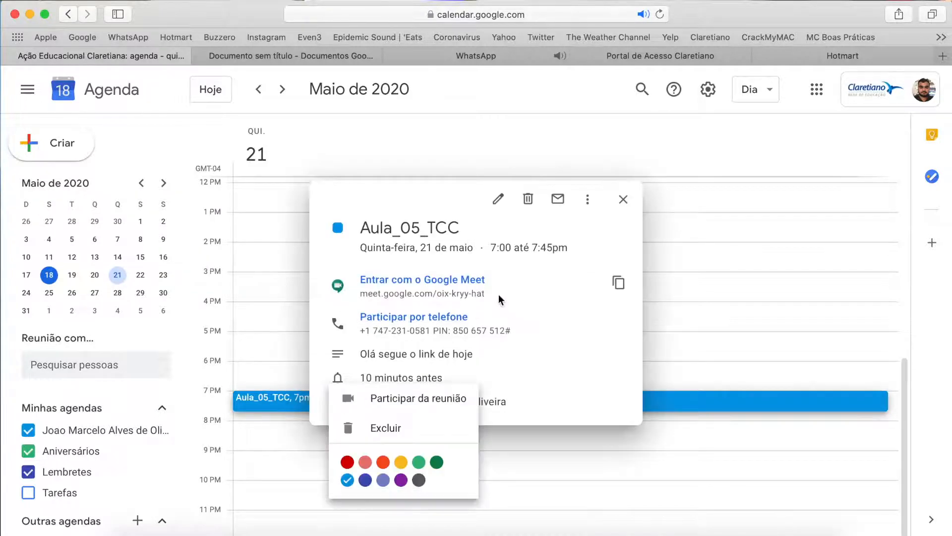
- Dismiss the event's context options and copy the Google Meet link from the Aula_05_TCC details
click(499, 296)
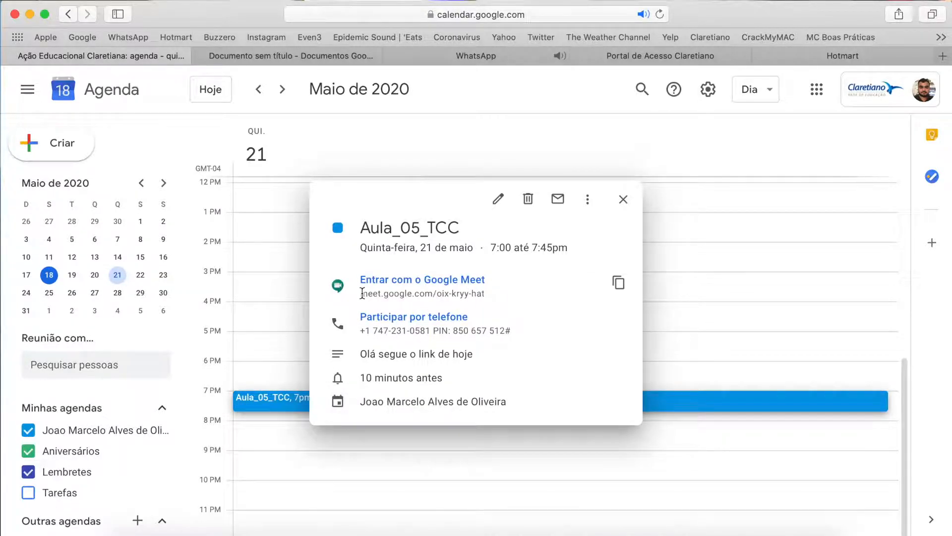
drag(362, 293, 485, 292)
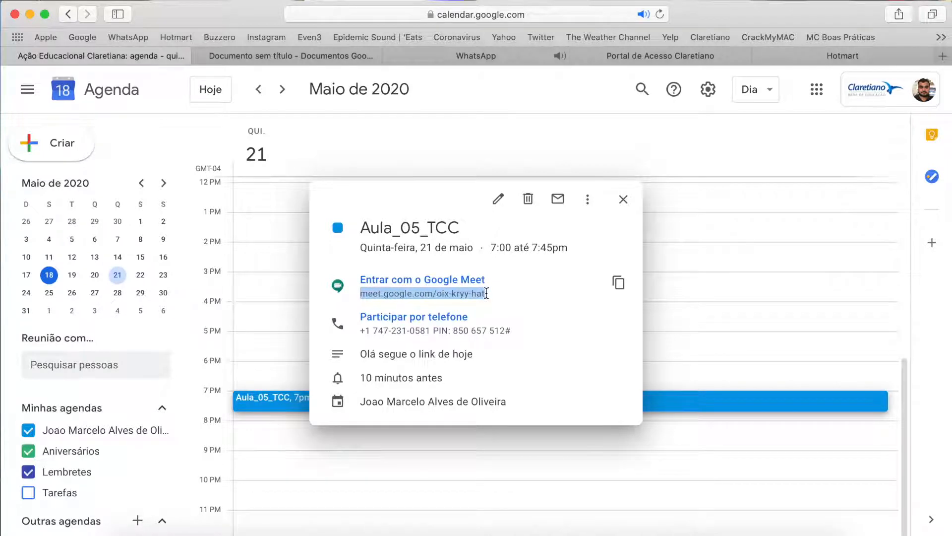
click(620, 285)
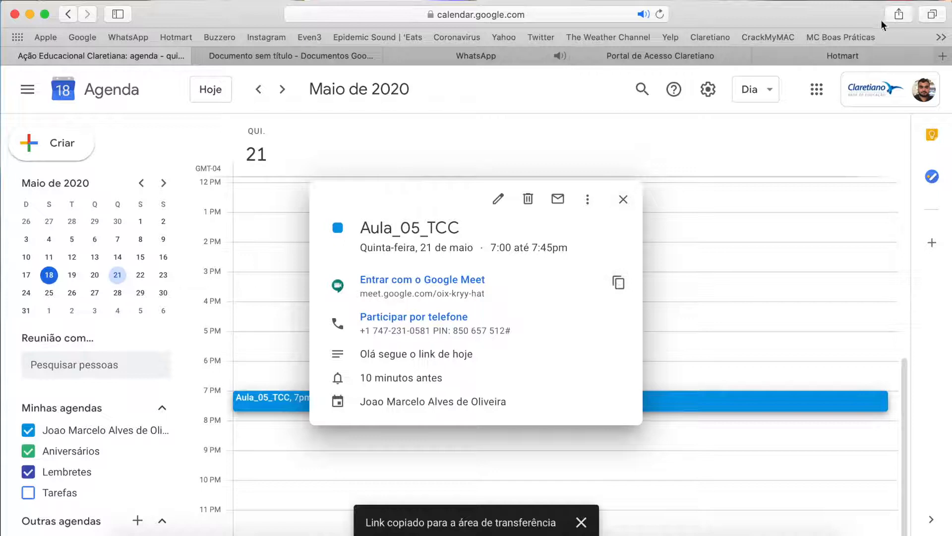
- Switch to the Portal Claretiano, close the library notice and open the SGA virtual classroom
click(680, 59)
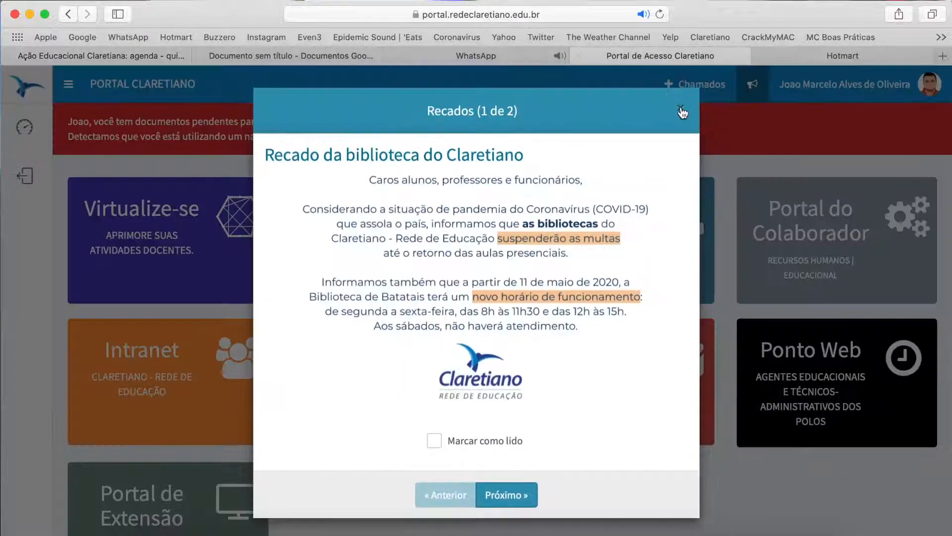
click(681, 110)
click(400, 208)
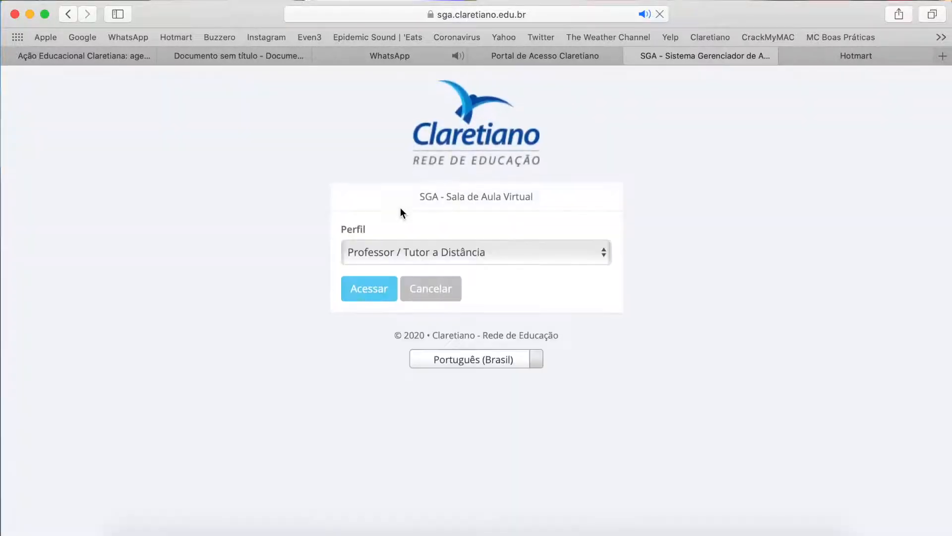
- Access SGA with the Professor / Tutor a Distância profile and decline to provide a phone extension
click(374, 252)
click(374, 251)
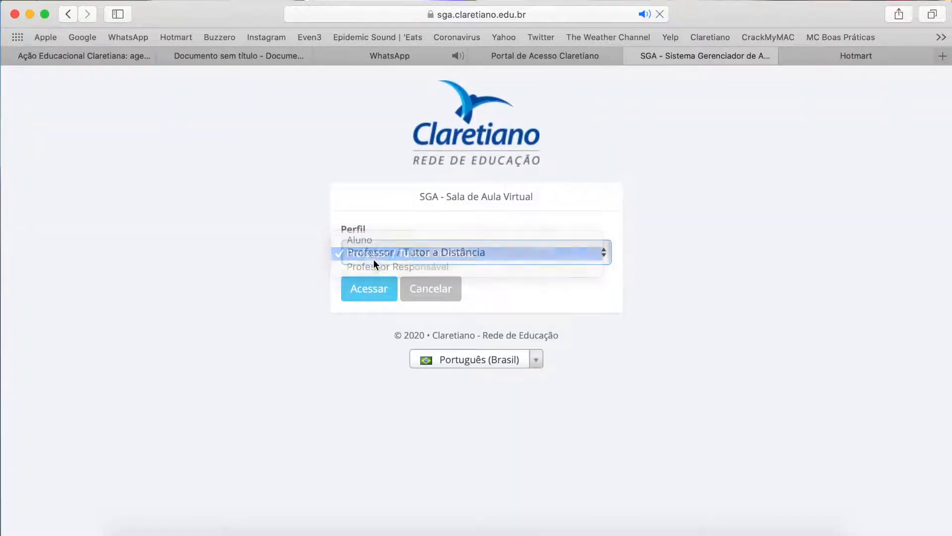
click(374, 290)
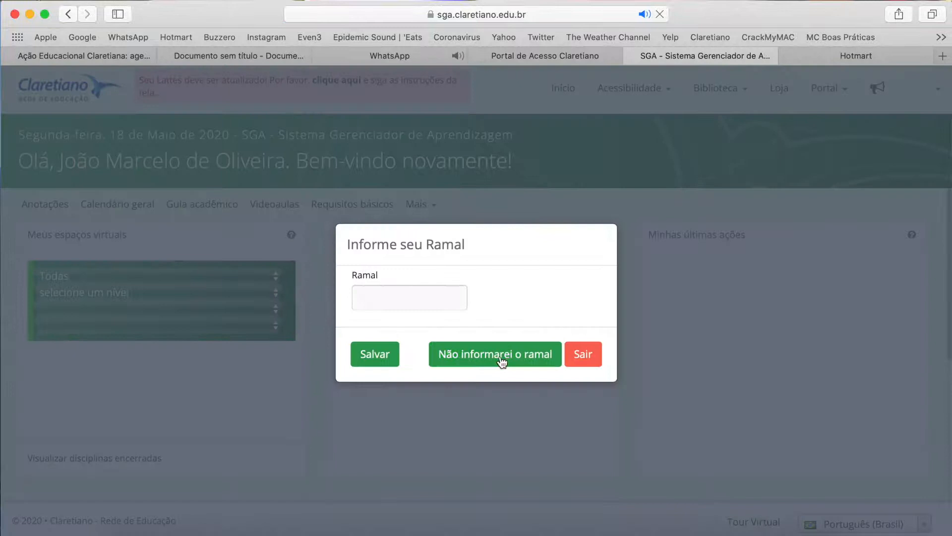
click(502, 355)
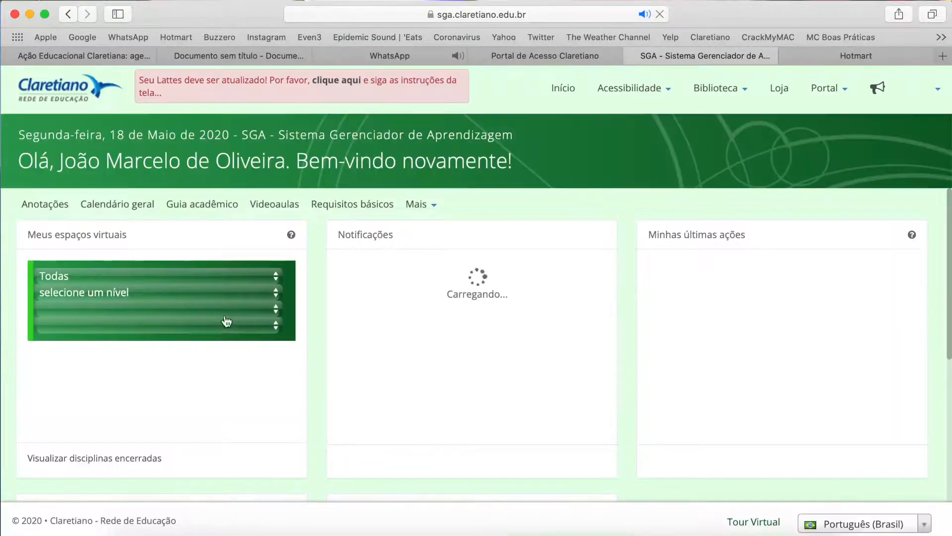
- Choose Graduação Semipresencial, Biomedicina (Bacharelado) (SGBIM) and class SGBIM1700BVTA0M, and open its Metodologia da Pesquisa Científica course
click(127, 295)
click(123, 321)
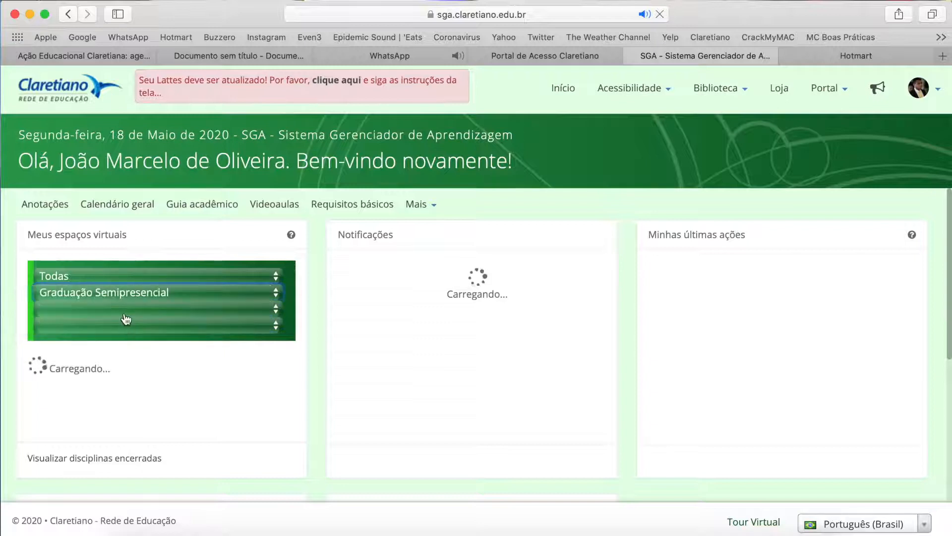
click(125, 308)
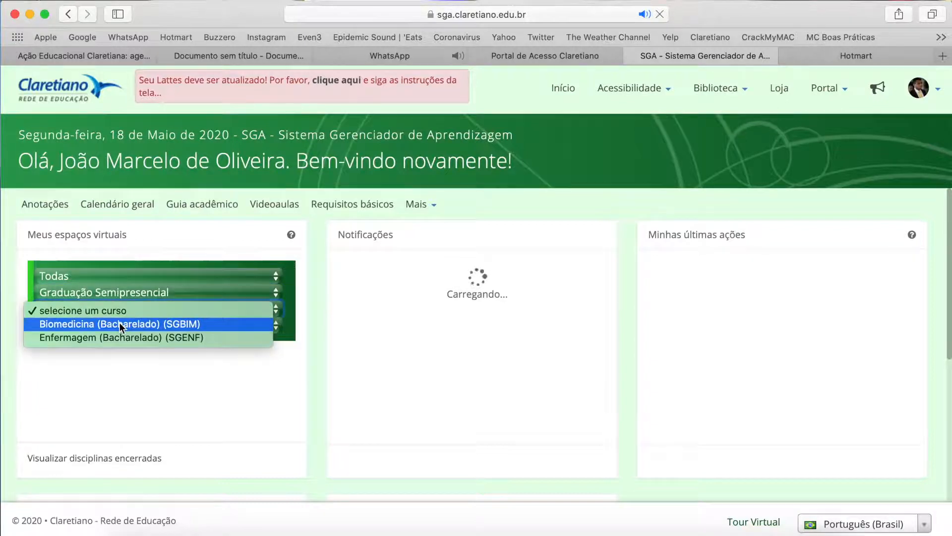
click(119, 323)
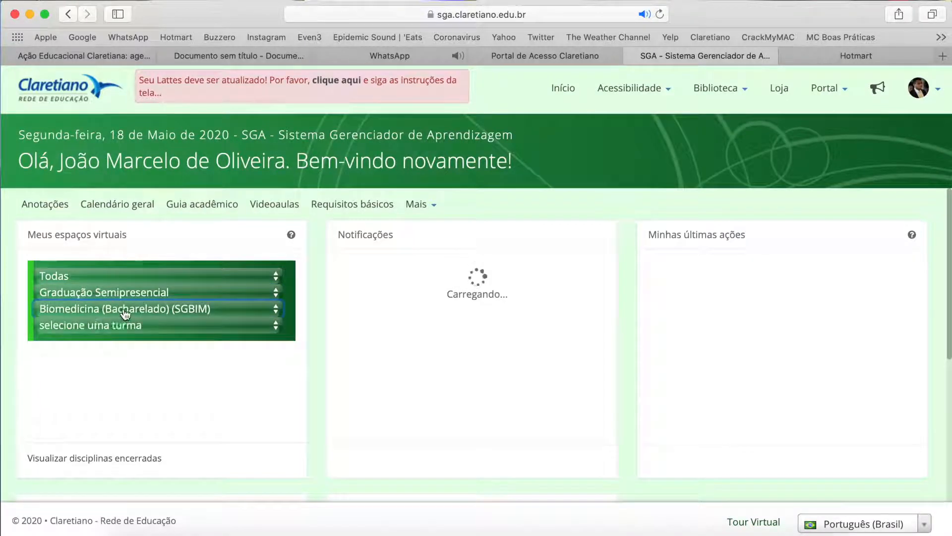
click(119, 325)
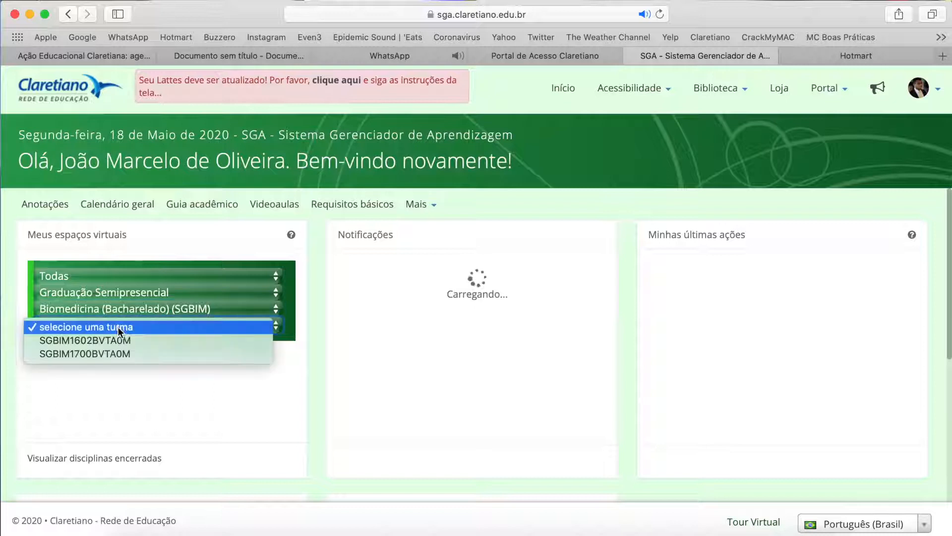
click(114, 354)
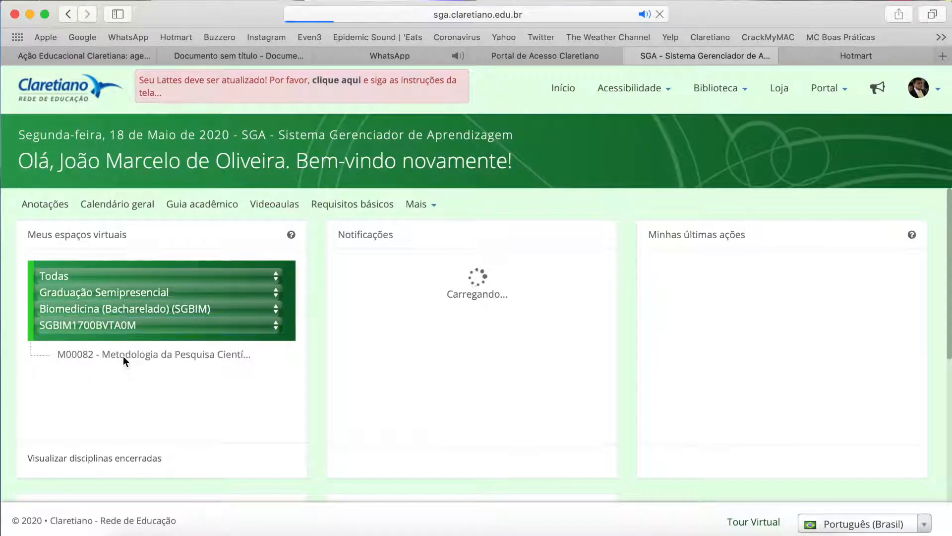
click(123, 356)
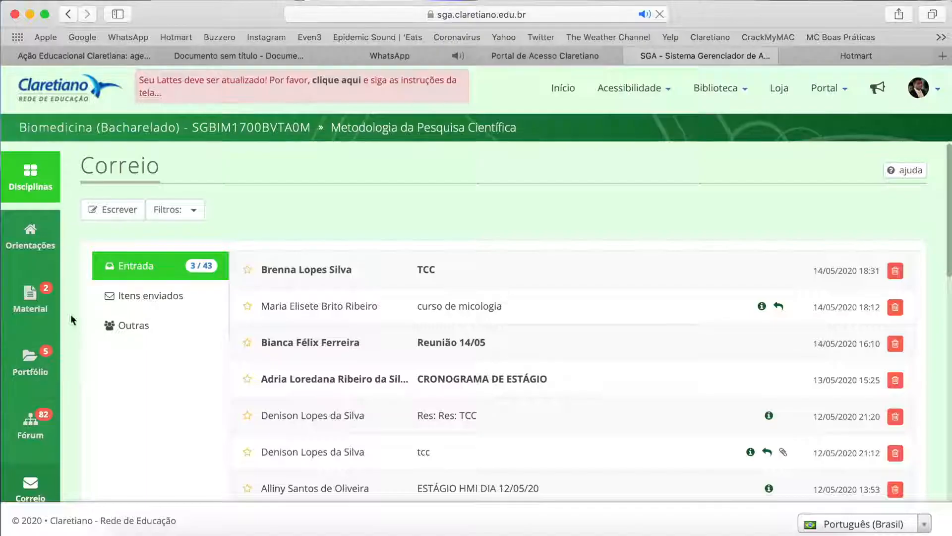
- Start a new Correio message addressed to the whole current class SGBIM1700BVTA0M
click(120, 205)
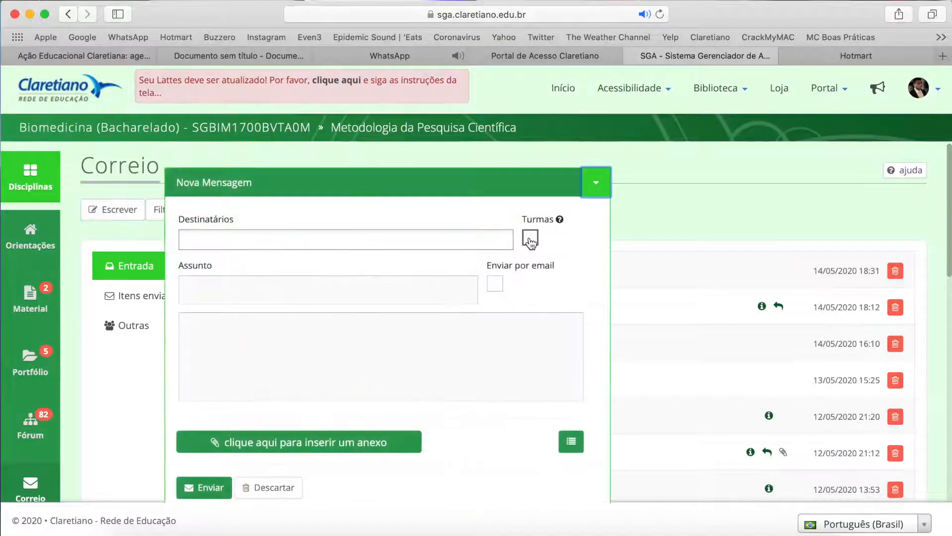
click(530, 242)
click(476, 237)
click(419, 261)
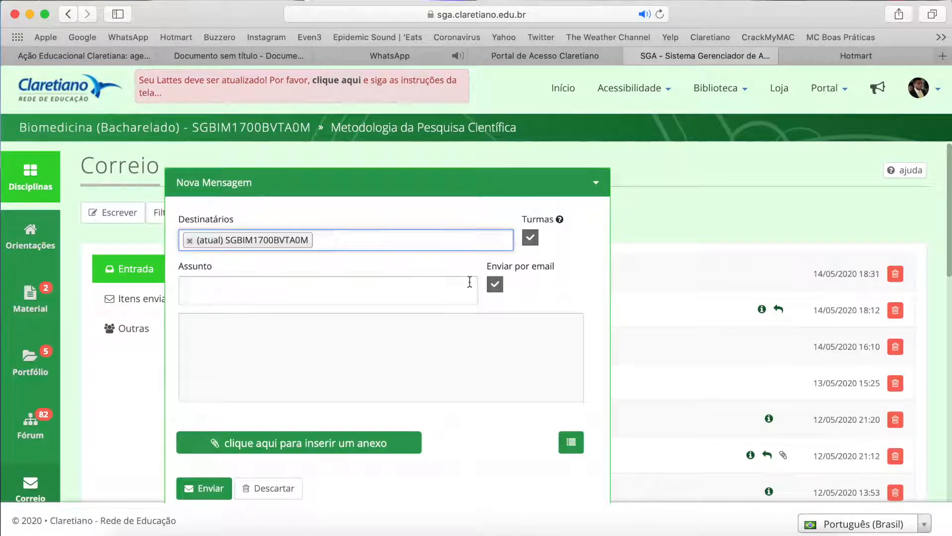
- Enter the message subject "Orientações para a aula do dia 18 de maio - LINK"
click(445, 288)
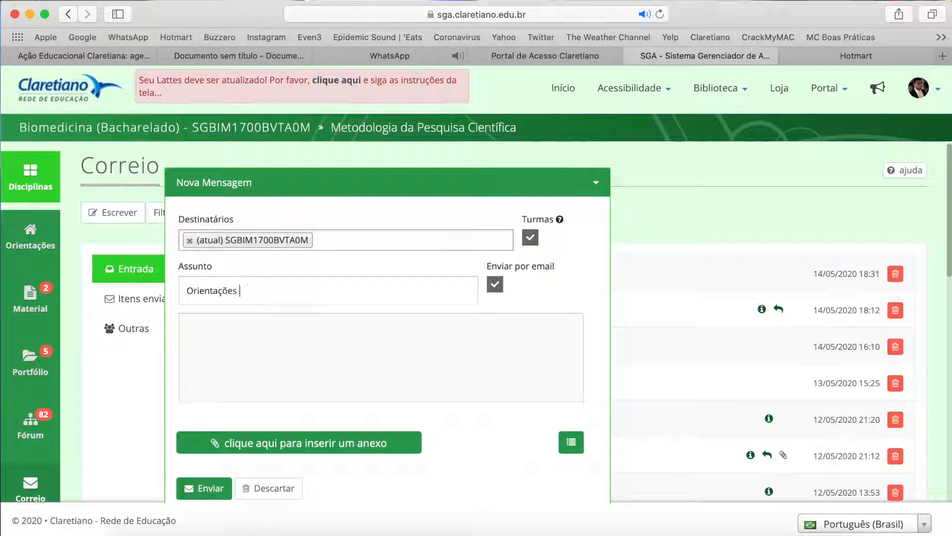
text(Orientações para a aula do dia 18 de m)
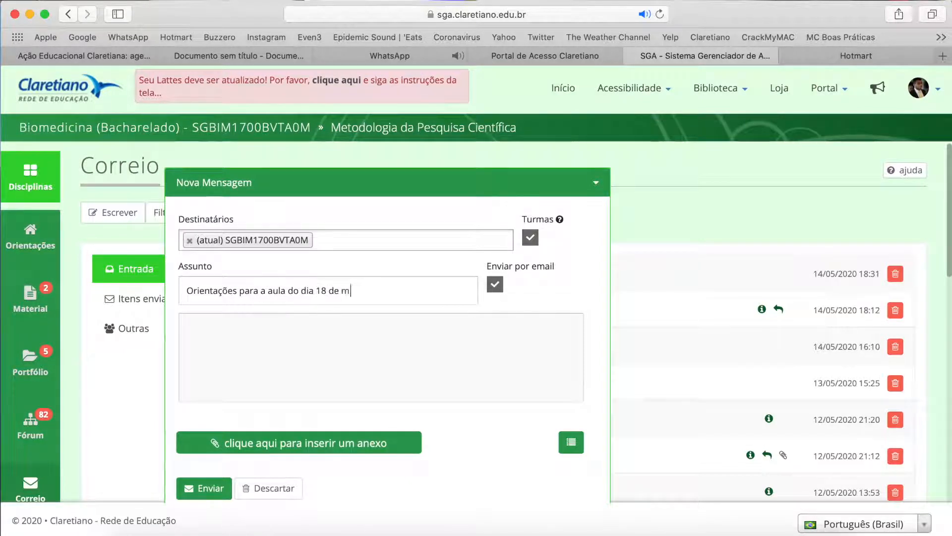
text(aio - LINK)
- Begin the message body with "Olá pessoal, segue o link para a aula do dia"
click(426, 328)
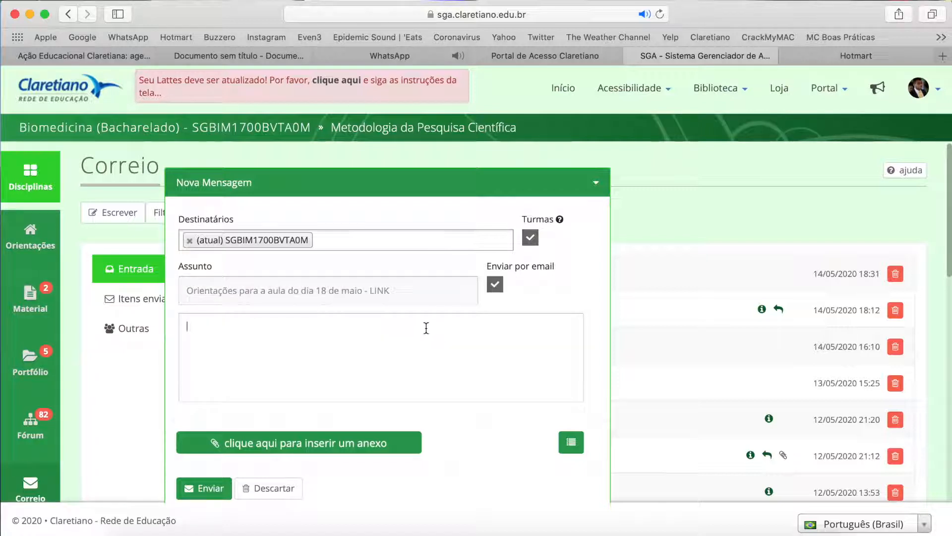
text(Olá pessoal, se)
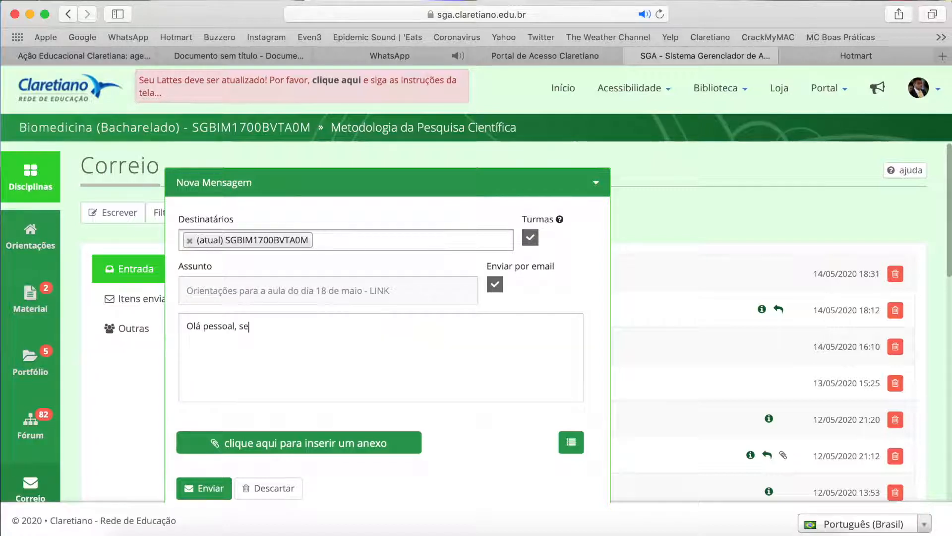
text(gue o link para a aula do dia)
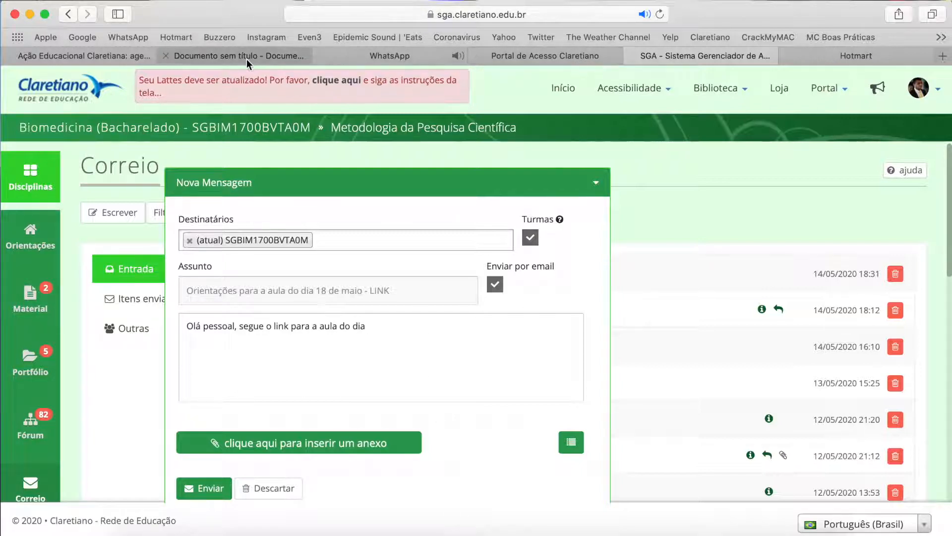
- Check the class date in the calendar event and change the day in the message subject to 21
click(115, 52)
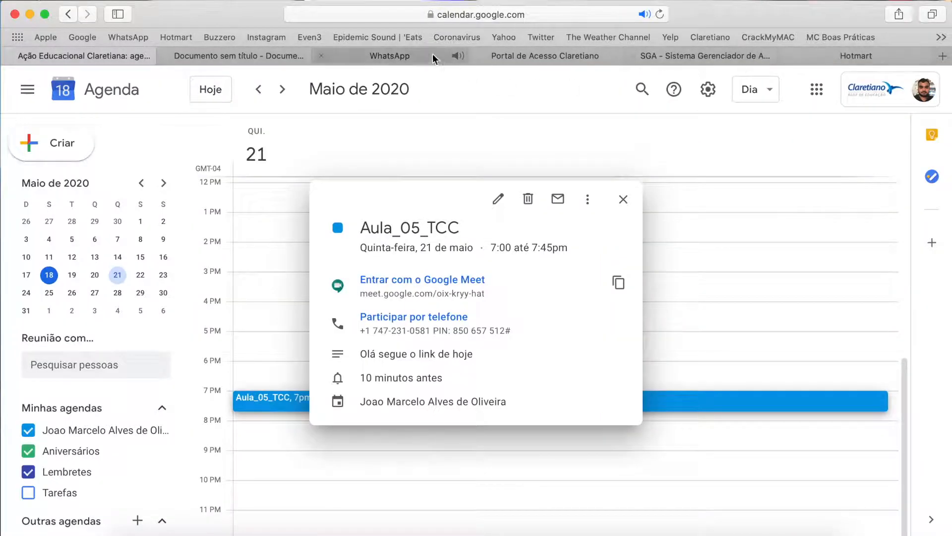
click(680, 56)
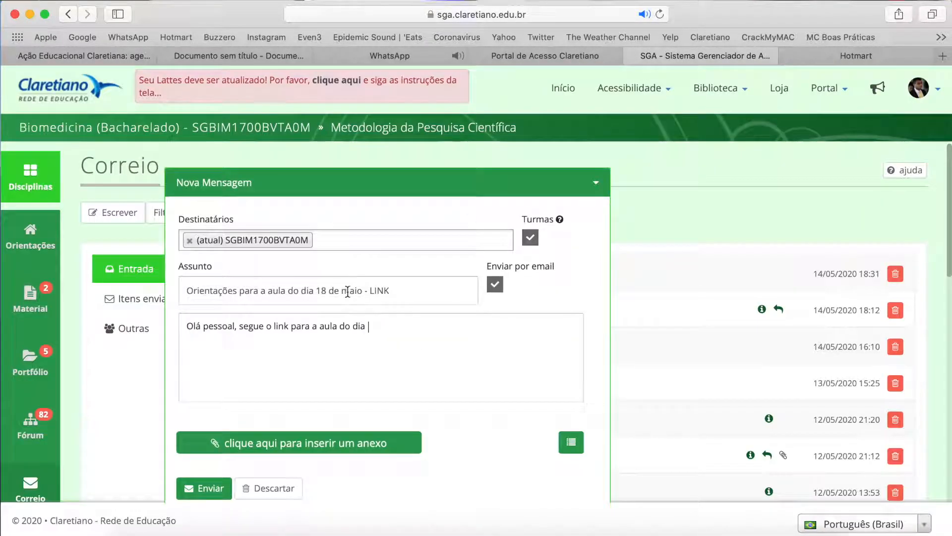
click(327, 291)
double_click(325, 292)
text(21)
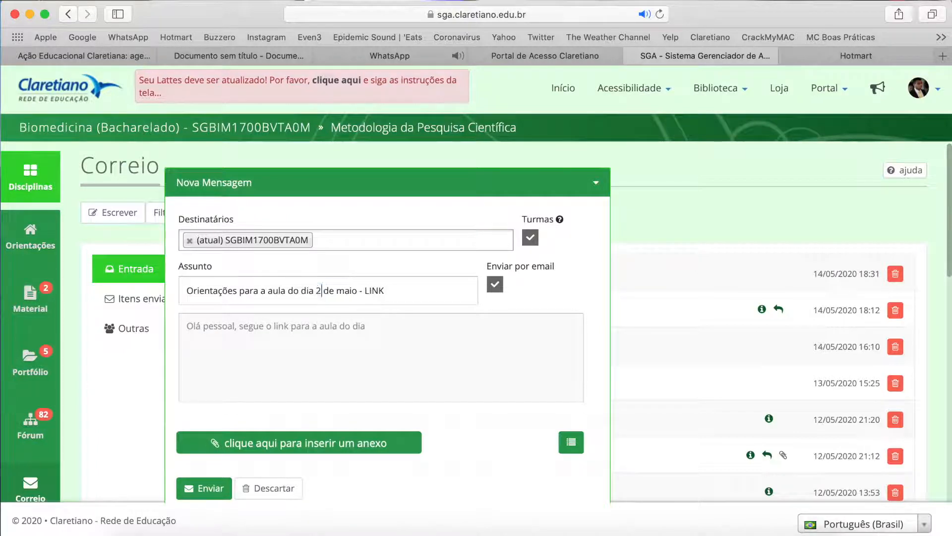
- Complete the opening line with "21 de maio," and add a "LINK:" line containing the copied Google Meet link
click(391, 325)
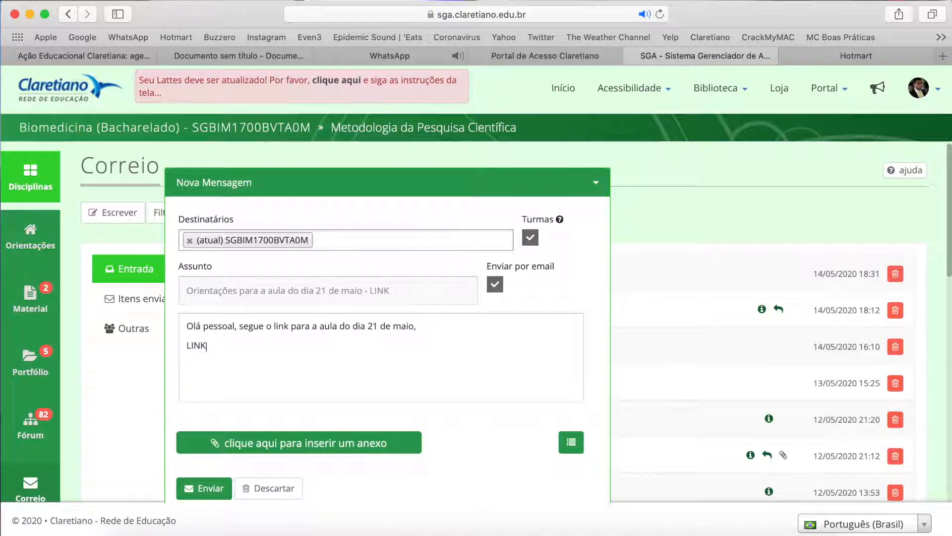
text(:)
text(https://meet.google.com/oix-kryy-hat)
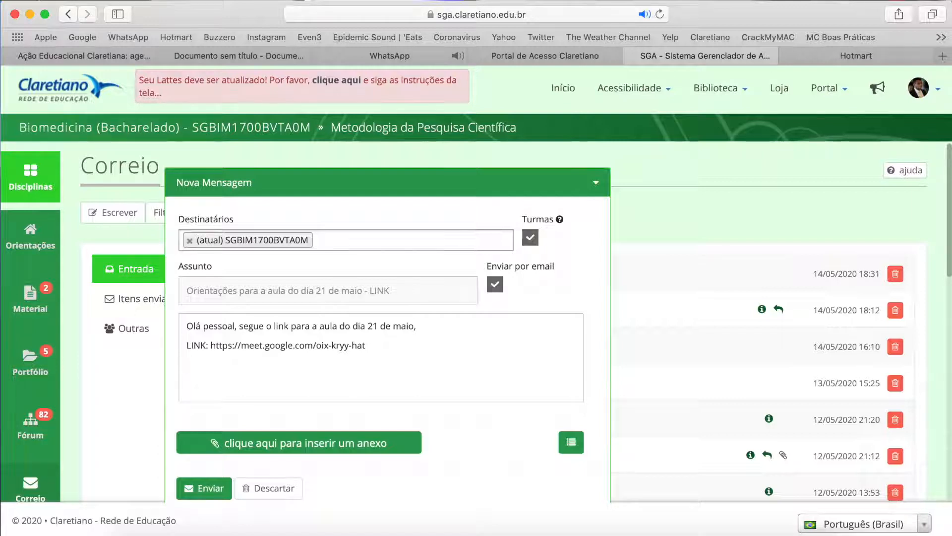
- Add the line "Segue em anexo um tutorial para aqueles que tem dificuldades de acesso ou não sabem utilizar o Google Meet." to the message
text(Segue em anexo um tutoria)
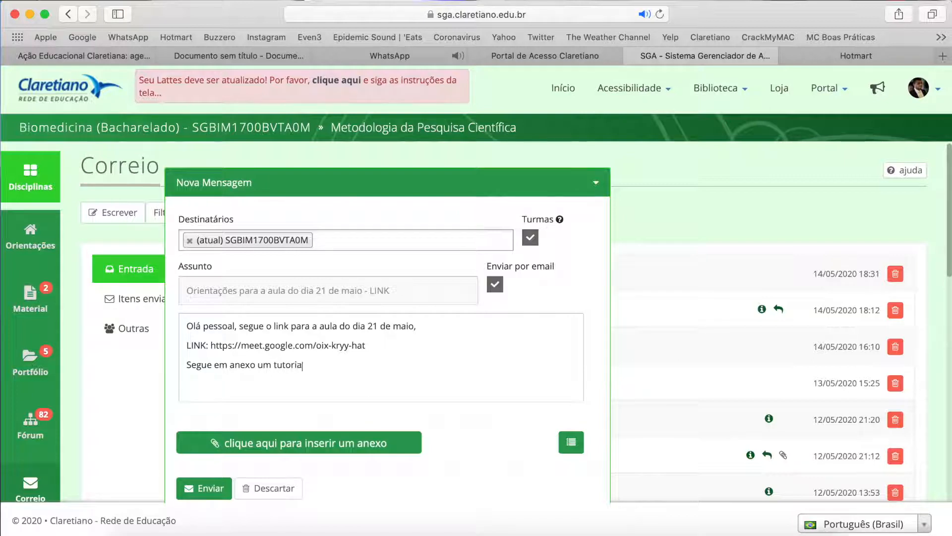
text(ueles que tem dificul)
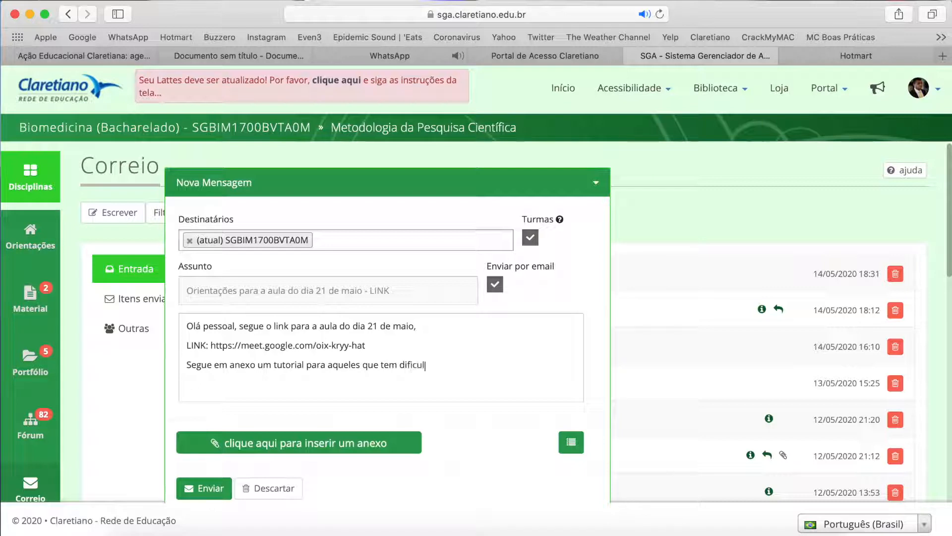
text(esso ou não sabem u)
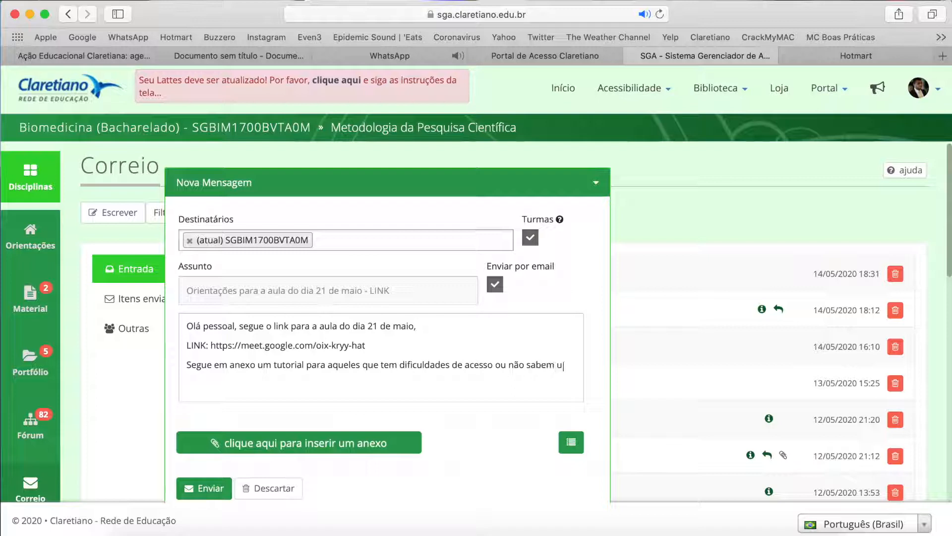
text(tilizar o Googl)
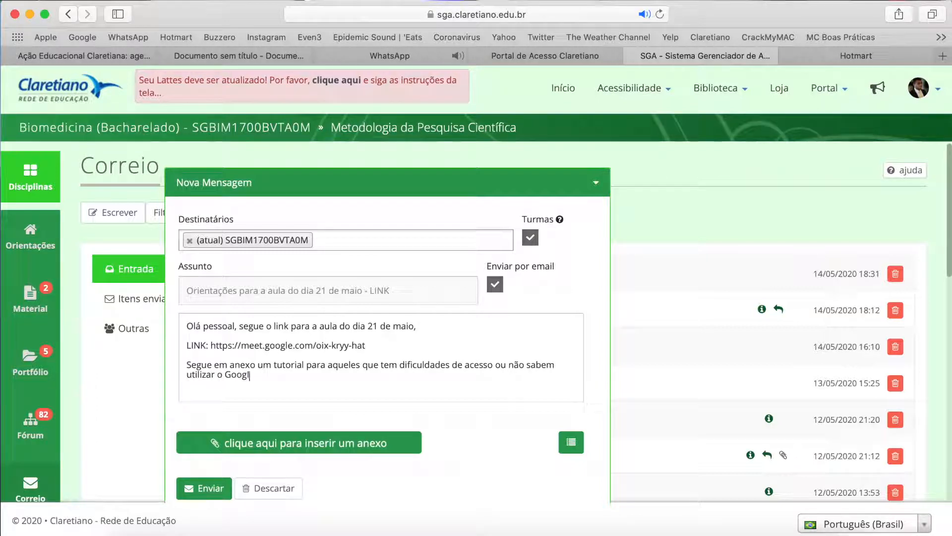
text(e Mee)
- Preview the Tutorial Google Meet PDF from the Mesa folder and attach it to the message
click(340, 442)
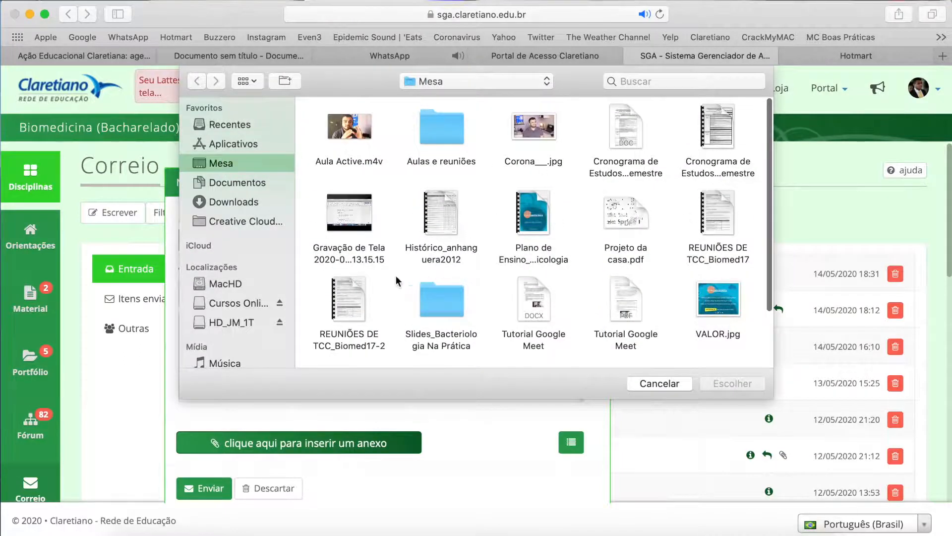
click(628, 297)
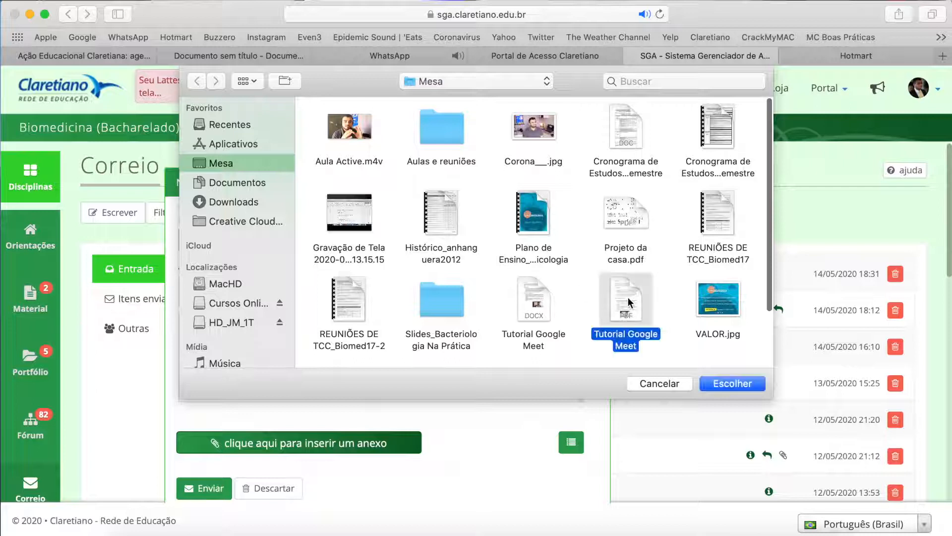
key(space)
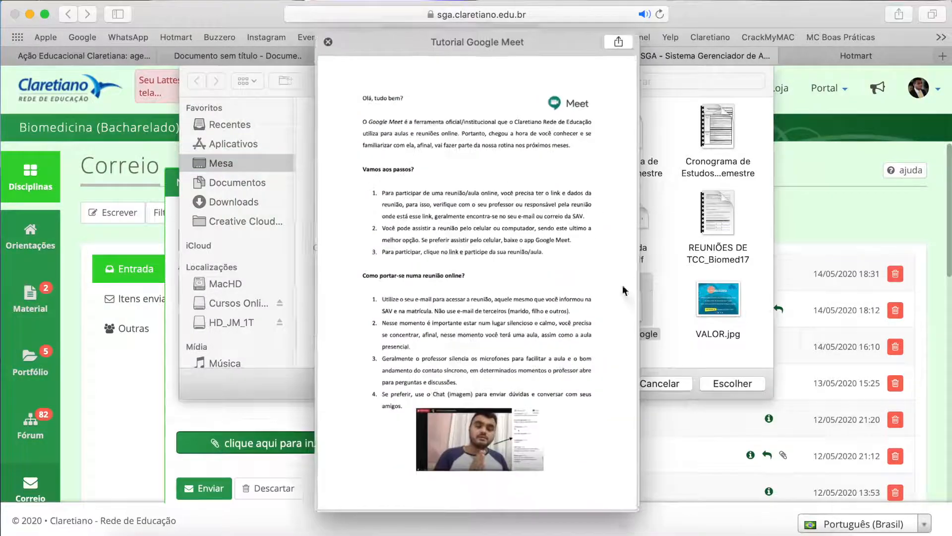
scroll(447, 255, up, 1)
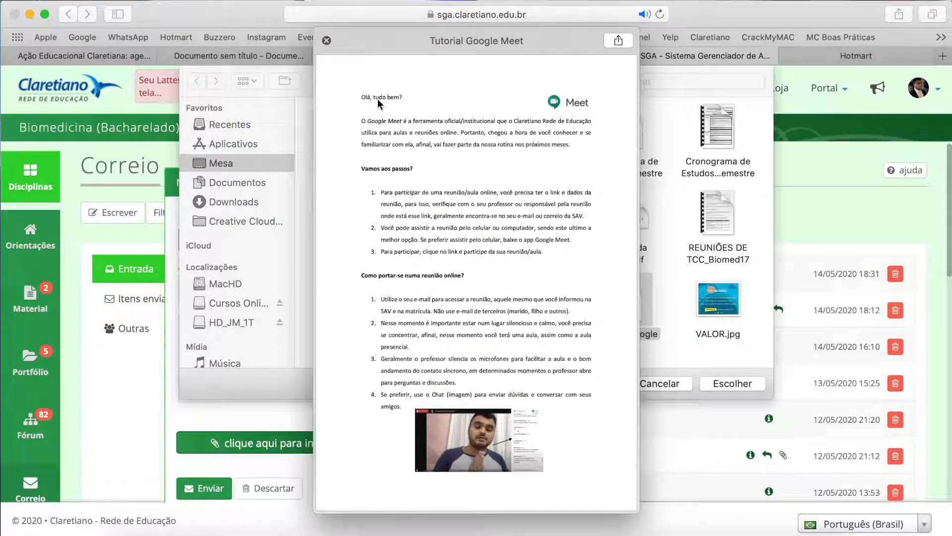
click(327, 41)
click(736, 386)
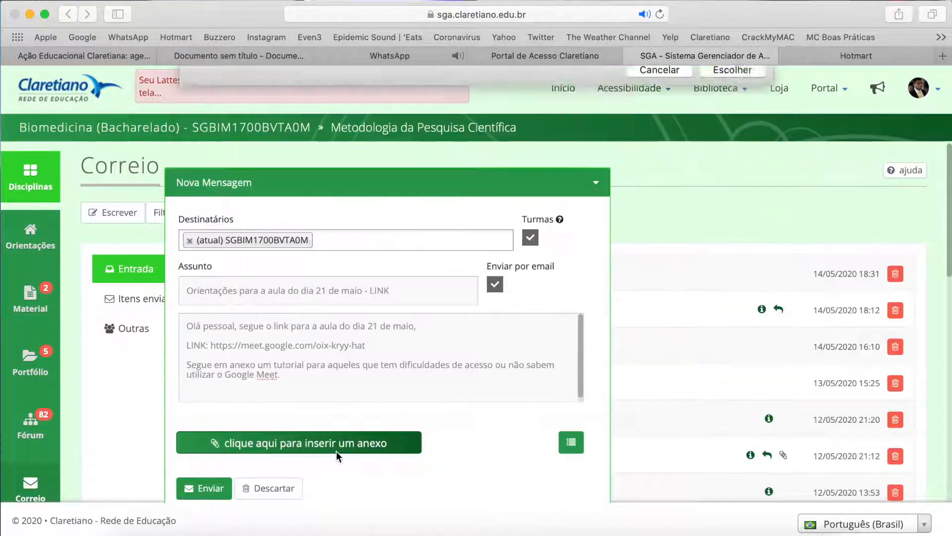
- Check the upload of the tutorial PDF at the end of the message
scroll(353, 424, down, 4)
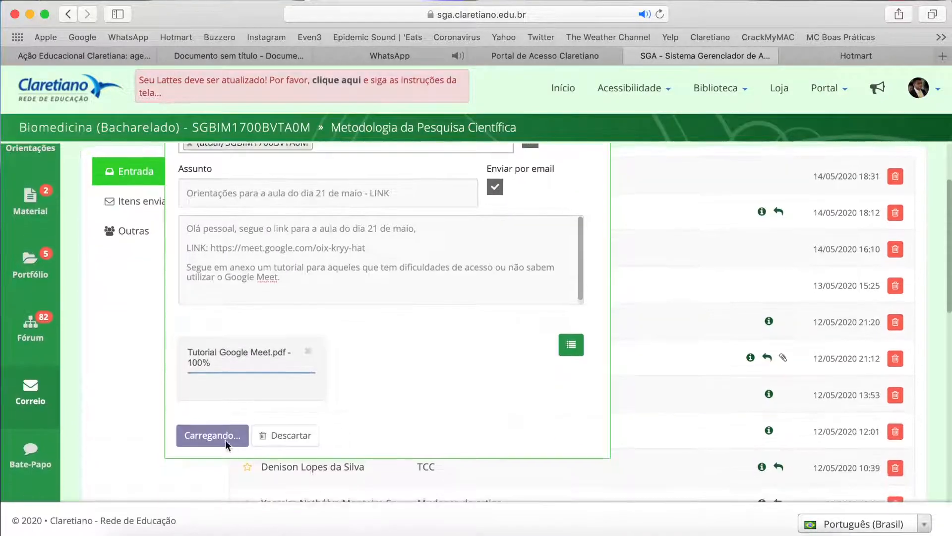
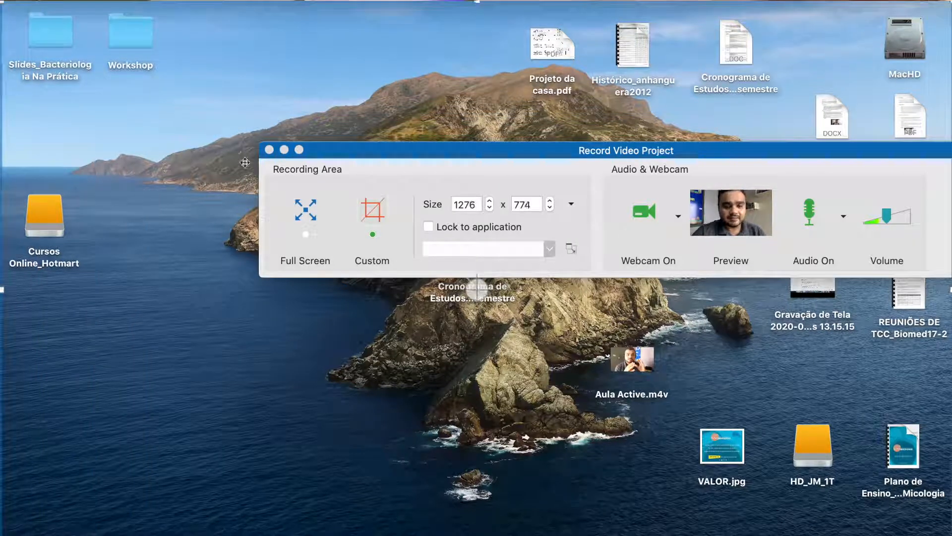
- Switch to ActivePresenter, set the recording area to full screen, and start recording with webcam and audio on
click(305, 234)
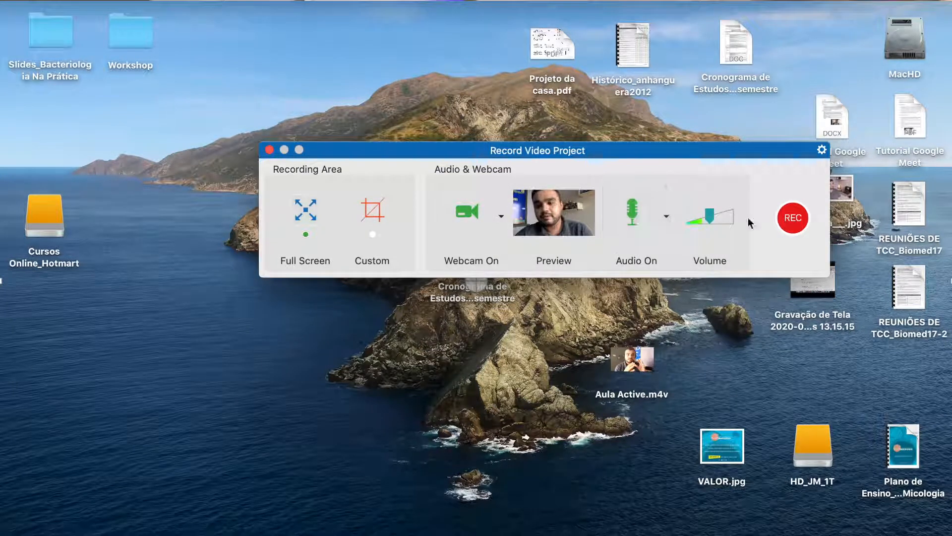
click(799, 218)
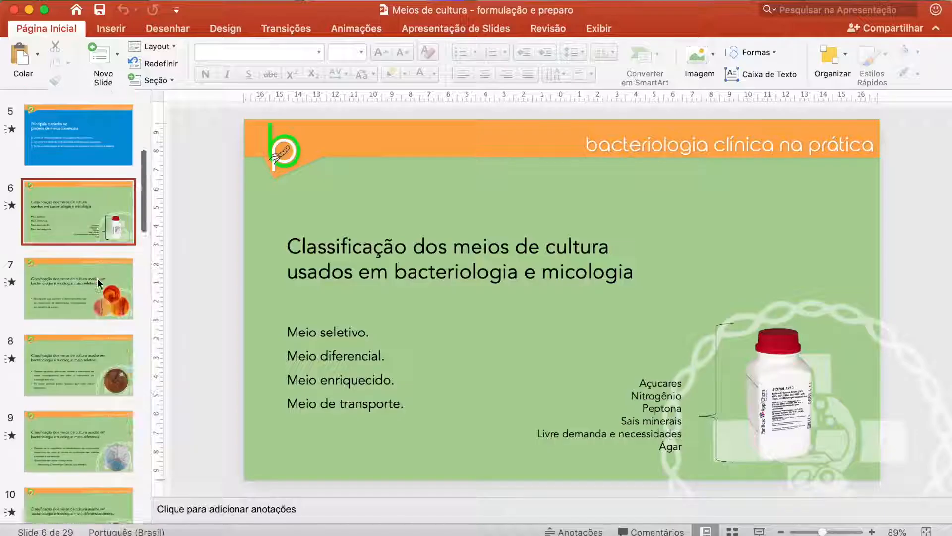
- Switch to the PowerPoint presentation on culture media and start the slide show from slide 12, "Formulação"
scroll(98, 280, down, 8)
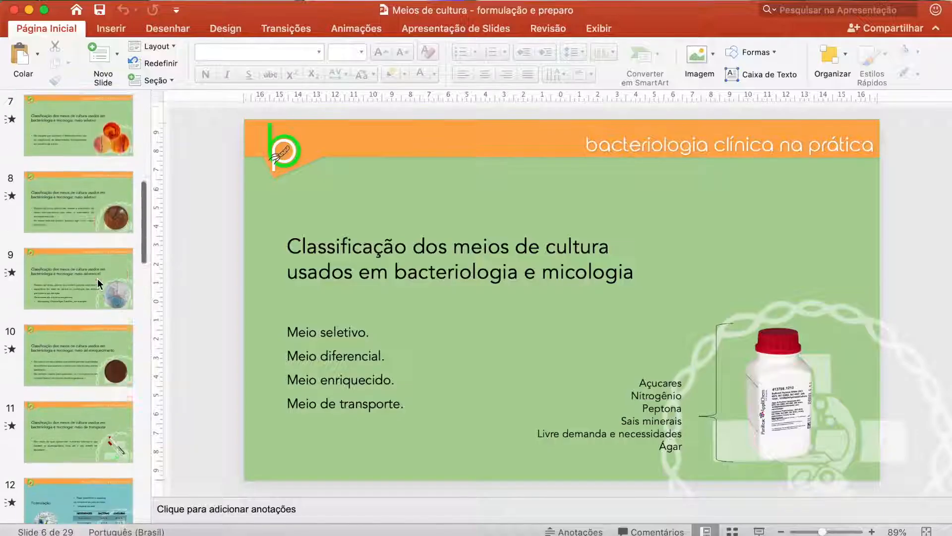
scroll(97, 279, down, 3)
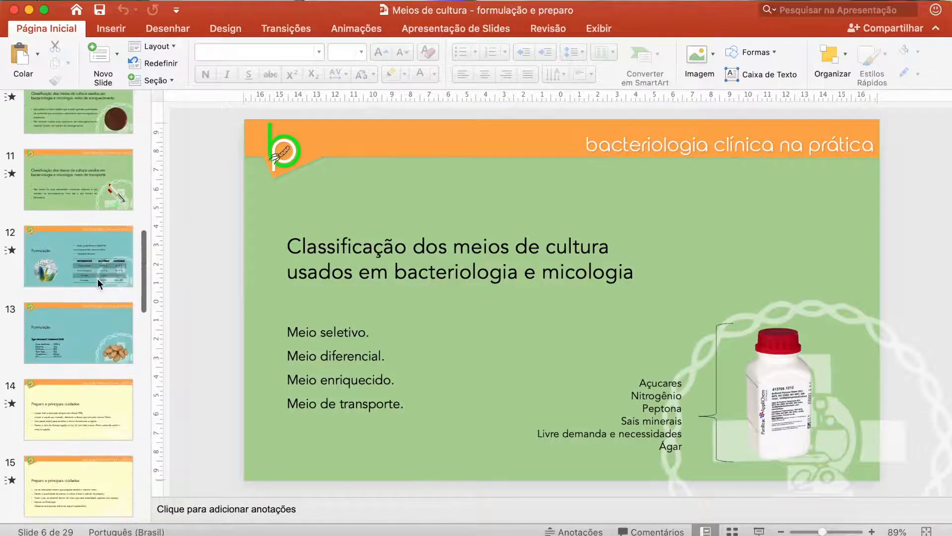
click(55, 245)
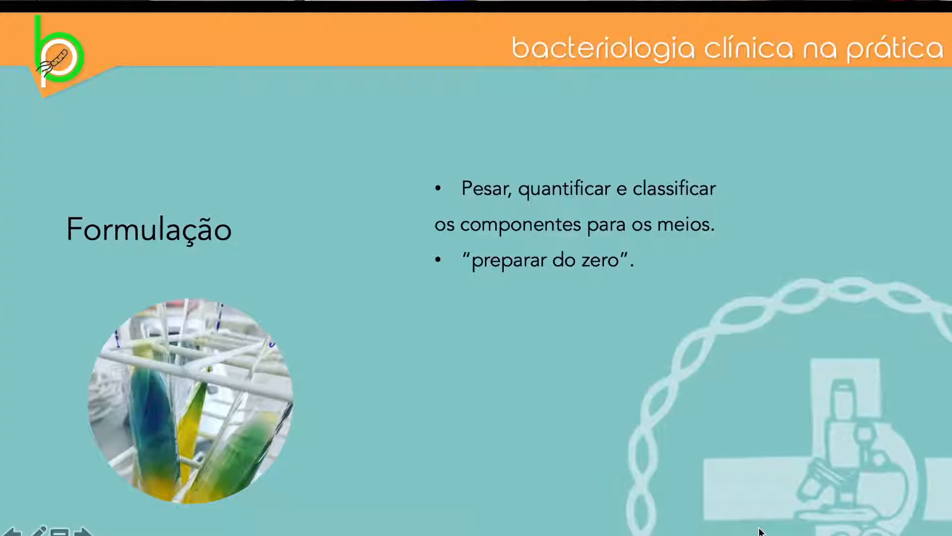
- Advance the slide show from the "Formulação" slides through "Preparo e principais cuidados"
key(Right)
key(Right)
key(Right)
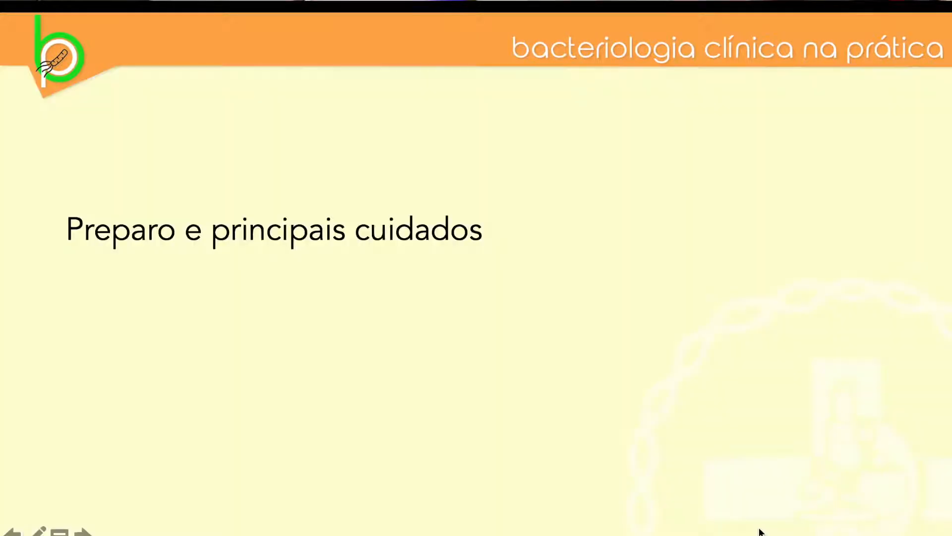
key(Right)
key(Right)
key(Right)
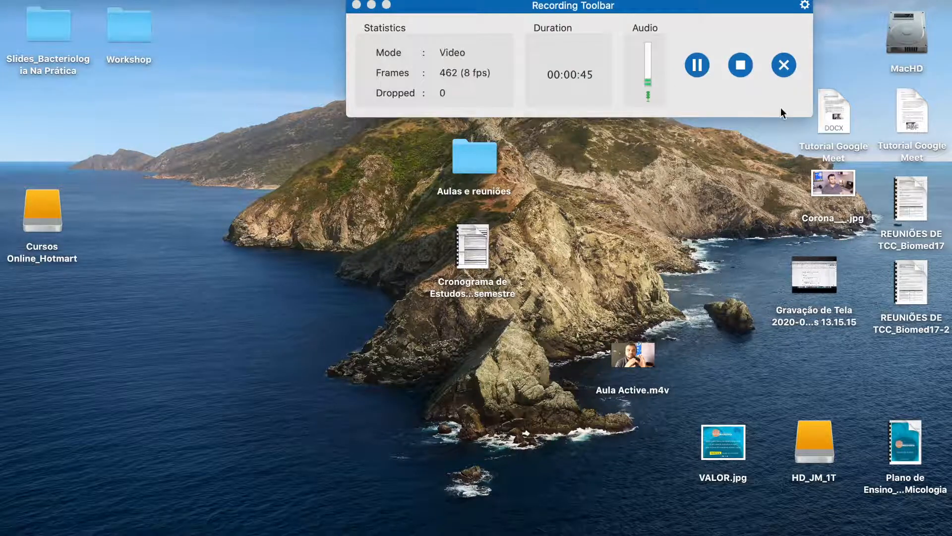
- Move the recording controls toward the middle of the desktop and stop the recording to open it for editing
drag(756, 6, 642, 216)
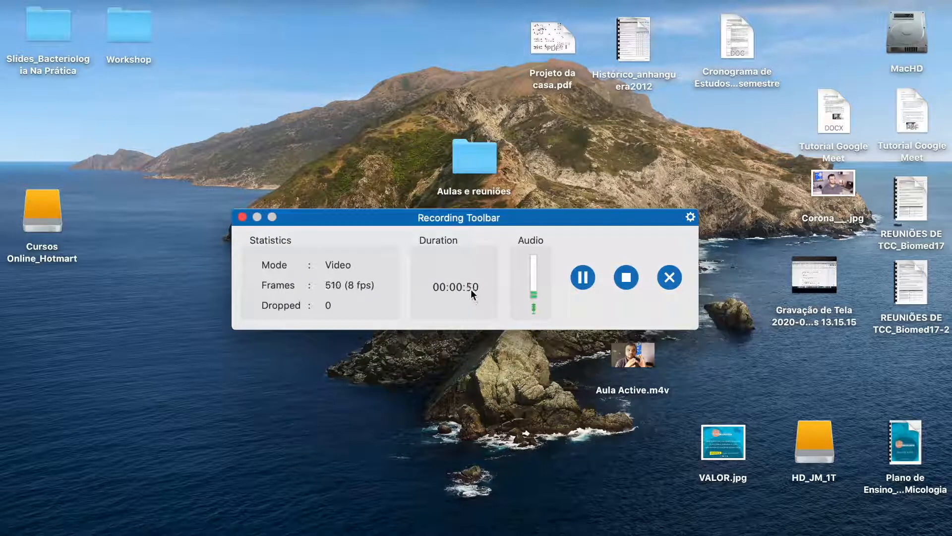
click(630, 278)
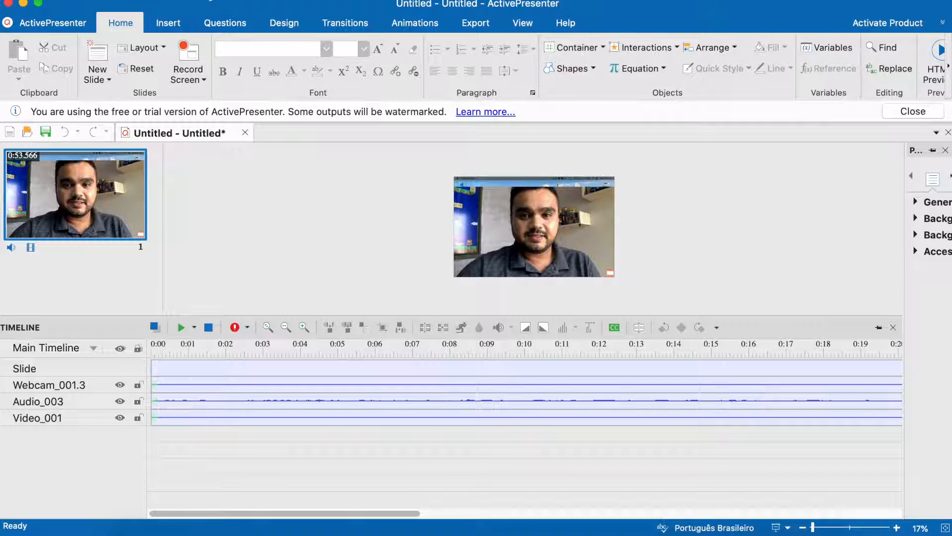
- Look over the insert, question, design, transition and animation tools available for the recorded video
click(169, 25)
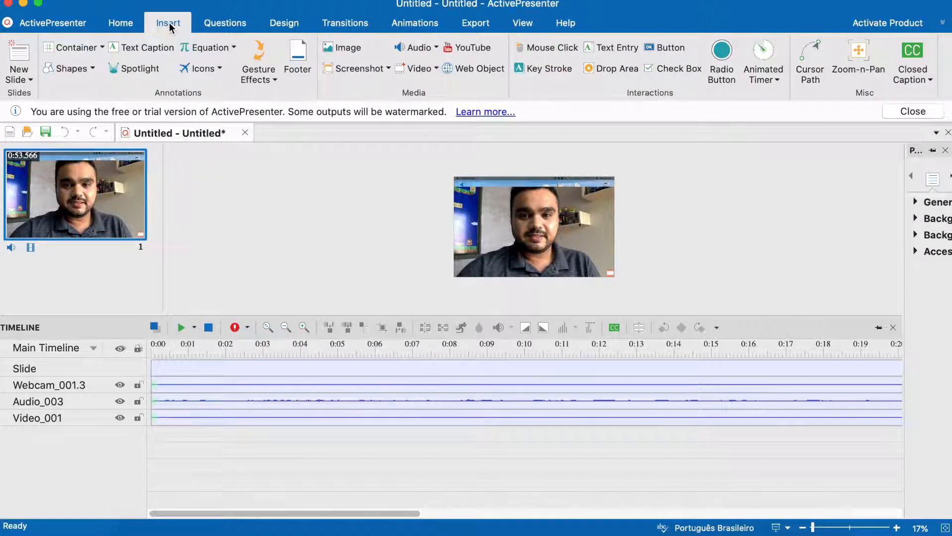
click(218, 26)
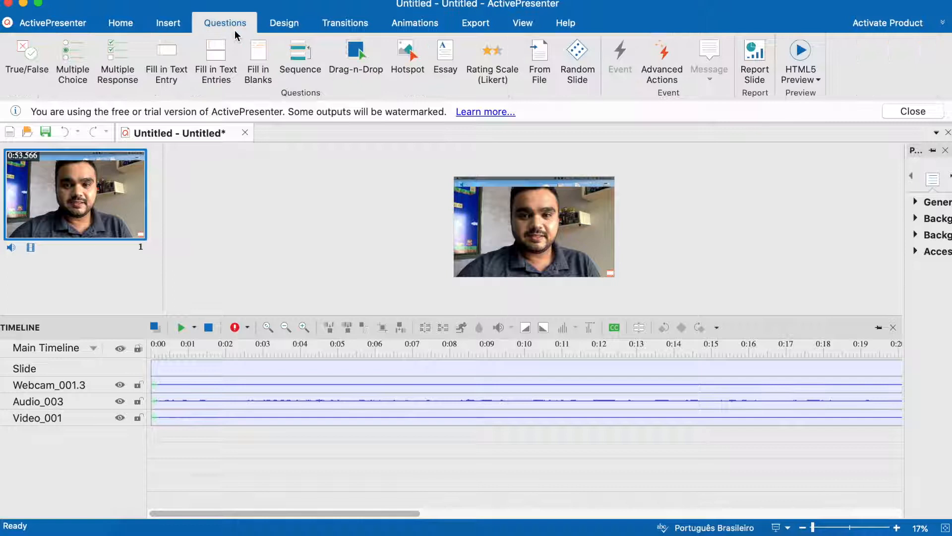
click(300, 26)
click(361, 32)
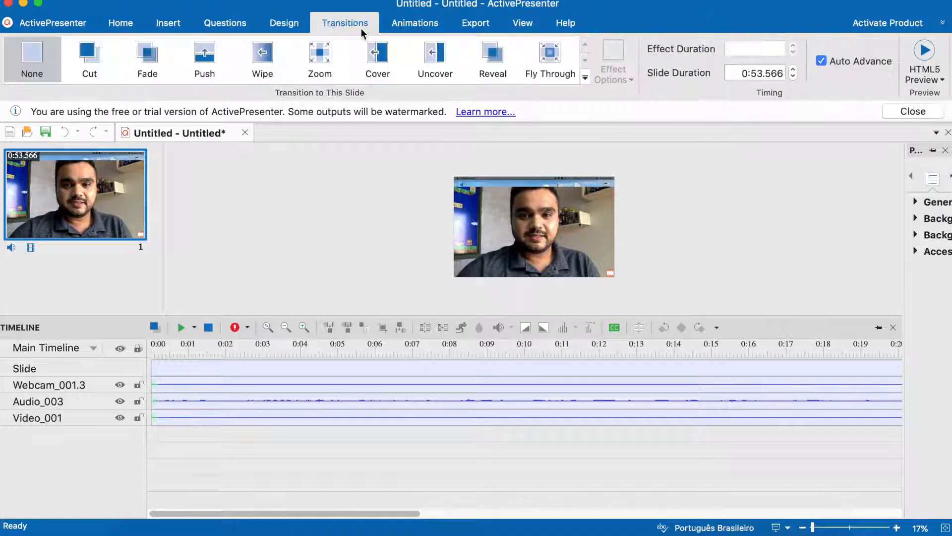
click(293, 26)
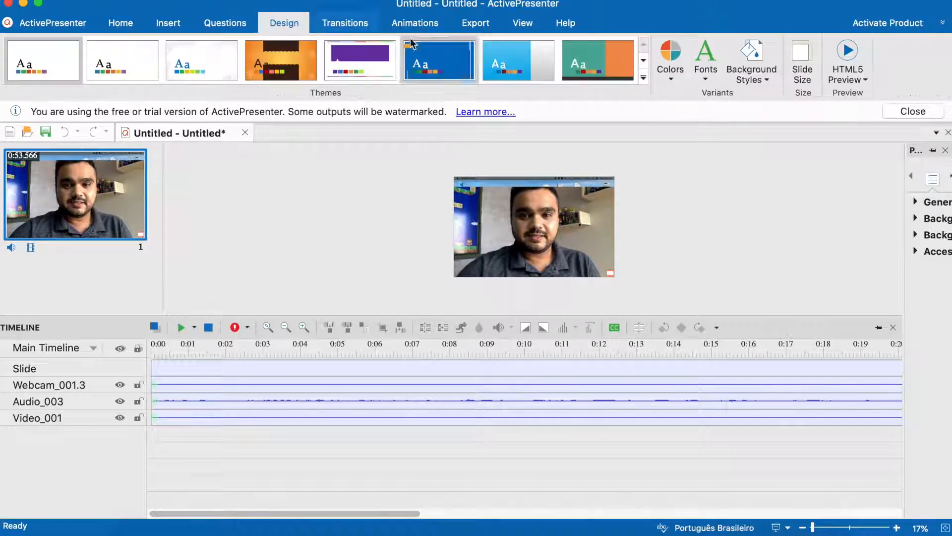
click(438, 29)
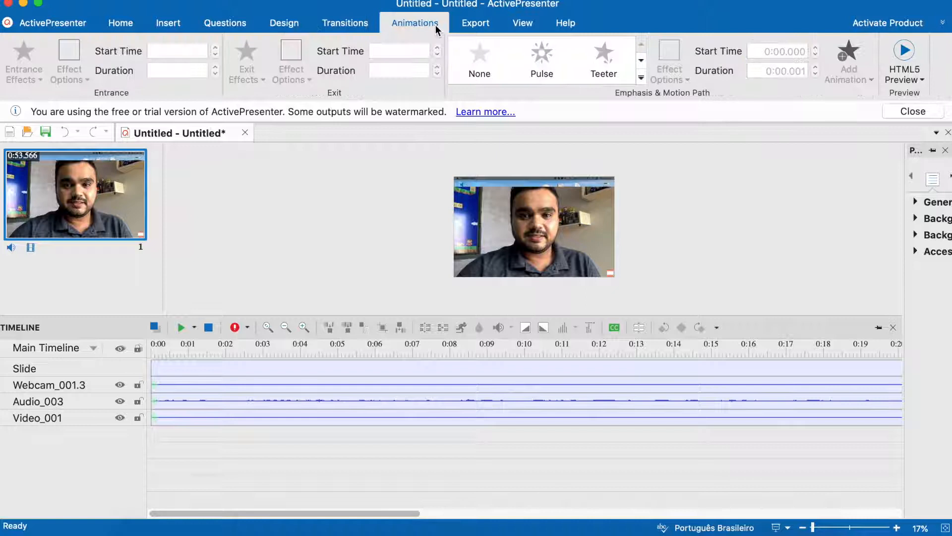
click(122, 26)
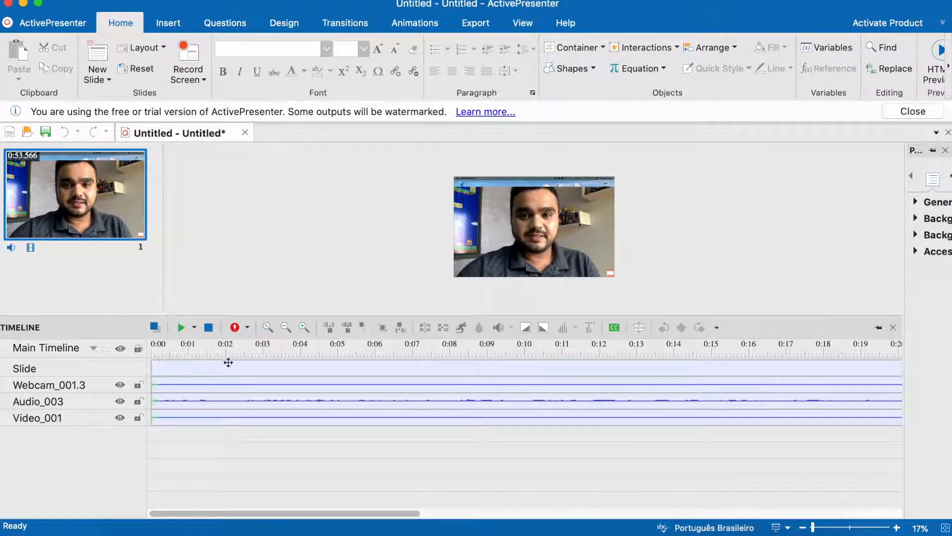
- Examine the webcam, audio and video tracks of the recording along the timeline
click(54, 388)
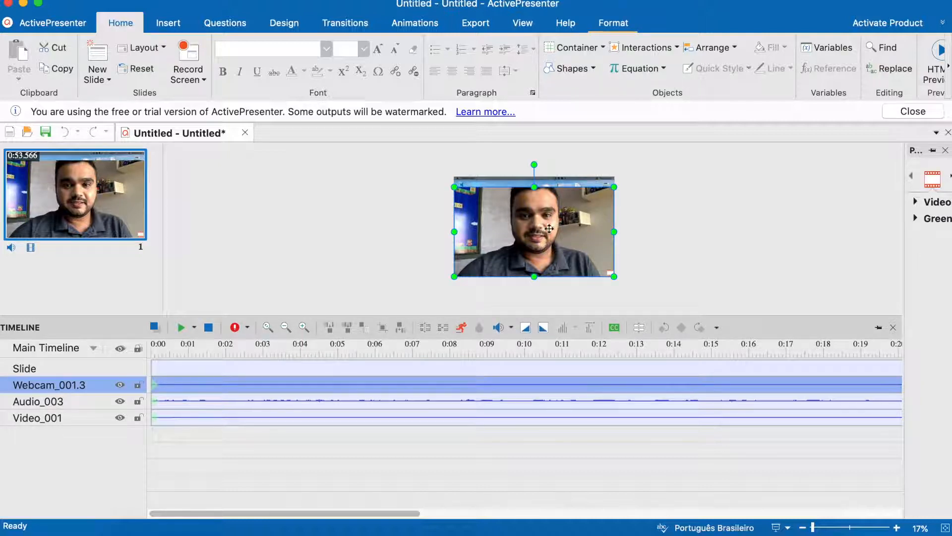
click(64, 404)
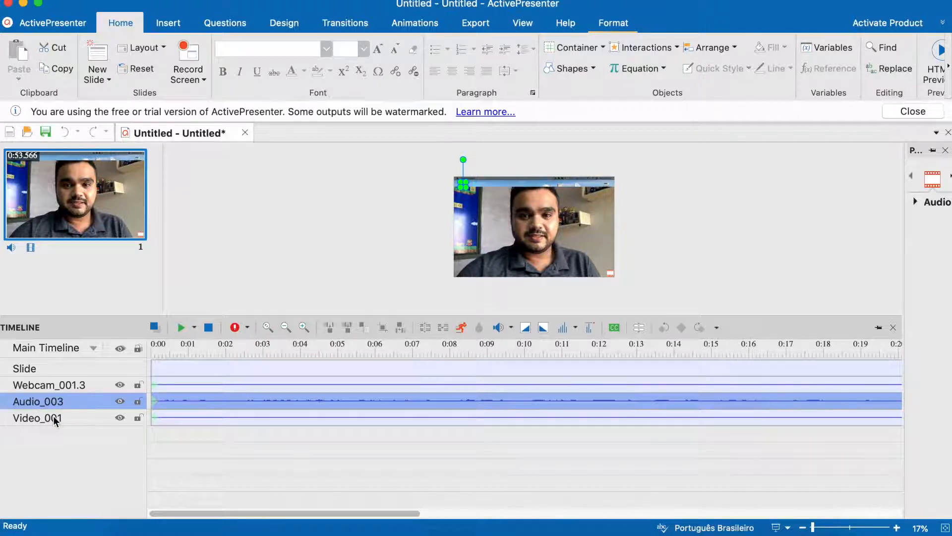
click(54, 419)
scroll(839, 403, left, 10)
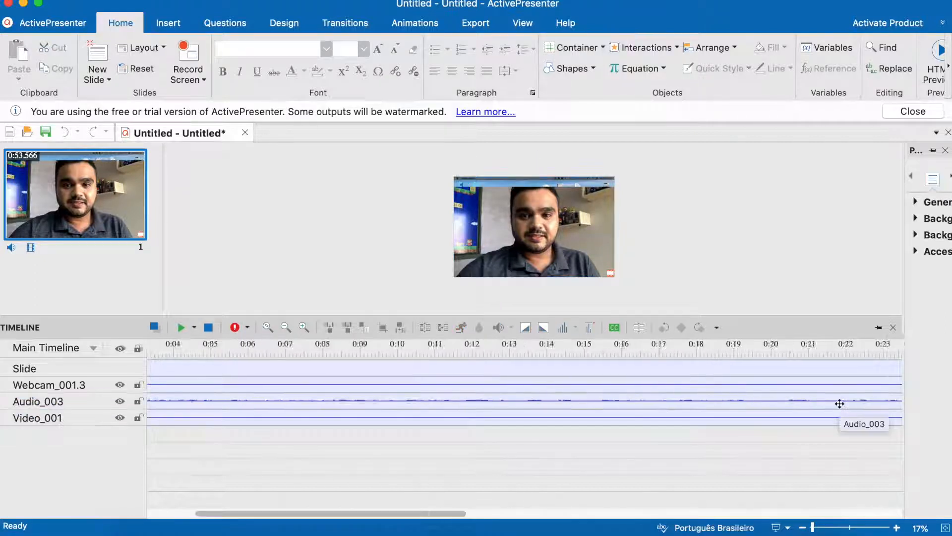
scroll(839, 403, left, 3)
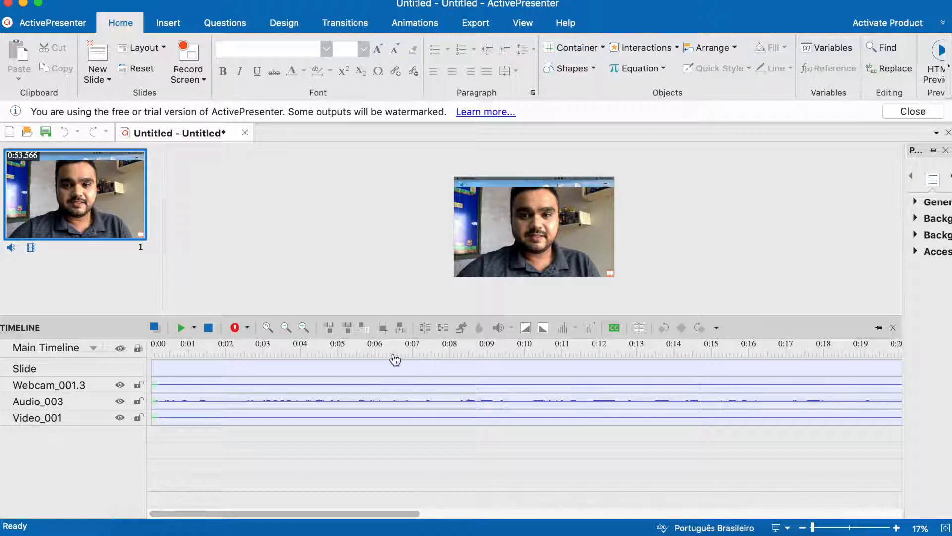
- Place the playhead at 0:10.000 and split the webcam, audio and video tracks there
click(327, 350)
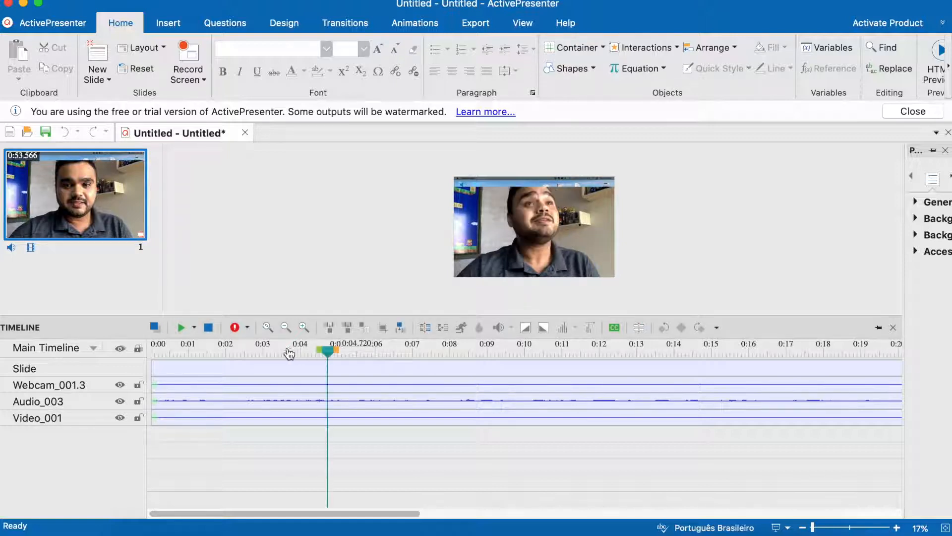
drag(328, 354, 376, 357)
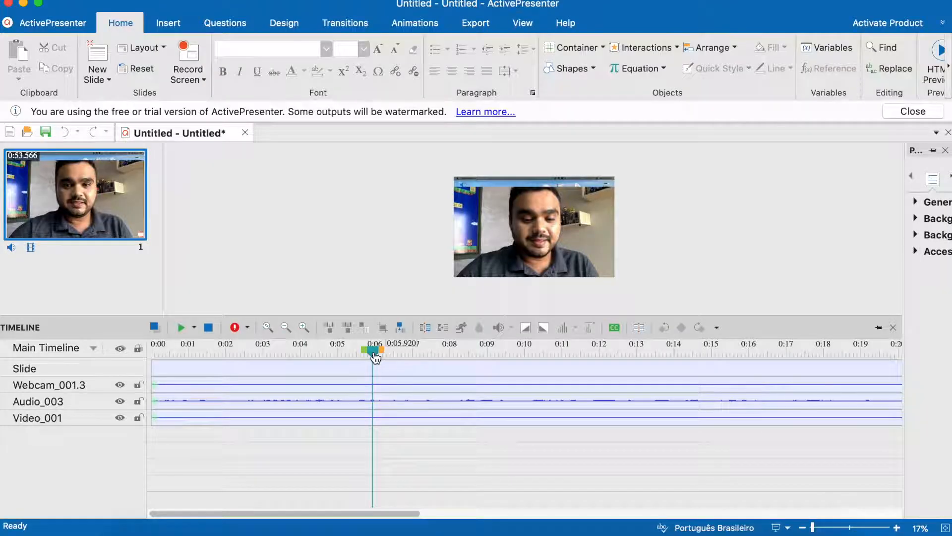
drag(374, 355, 528, 358)
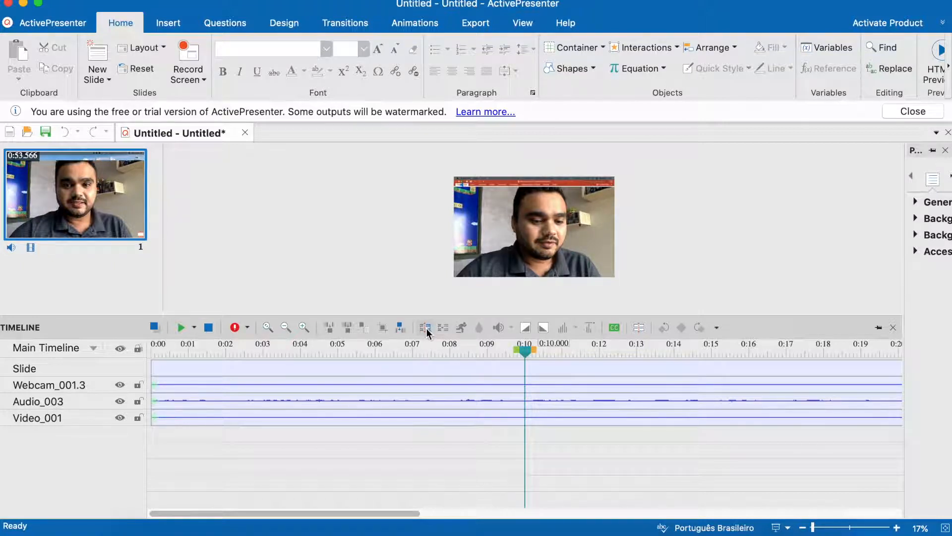
click(522, 395)
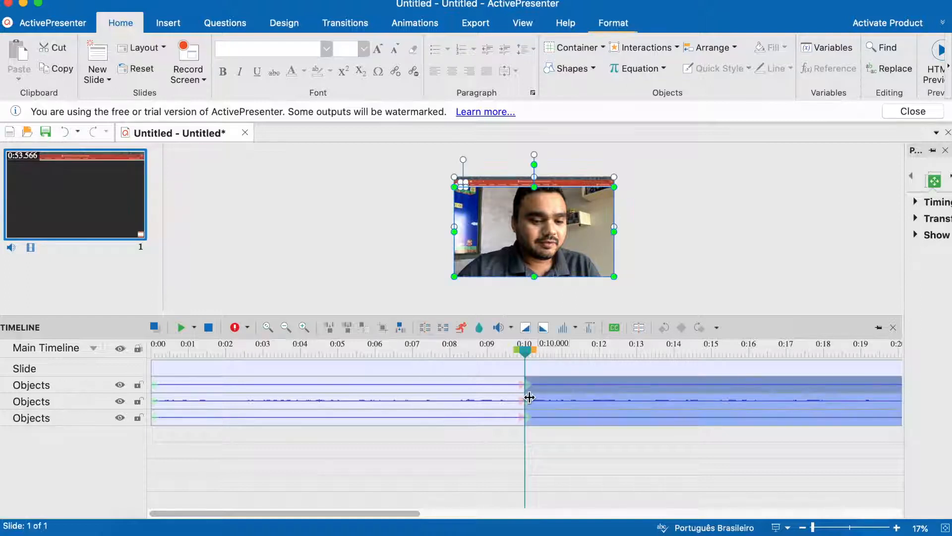
- Split the three tracks again at 0:14.040 and delete the segment between the two cuts
drag(525, 353, 678, 356)
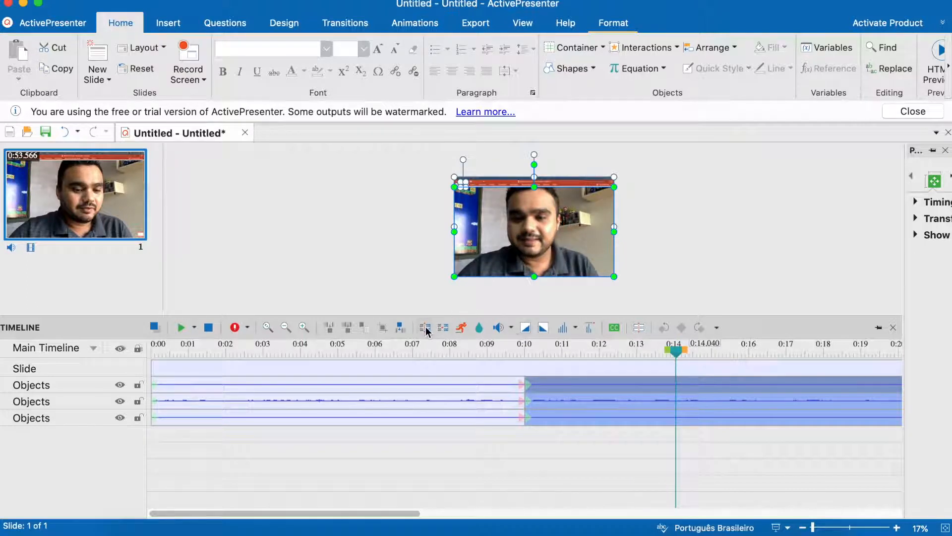
click(446, 329)
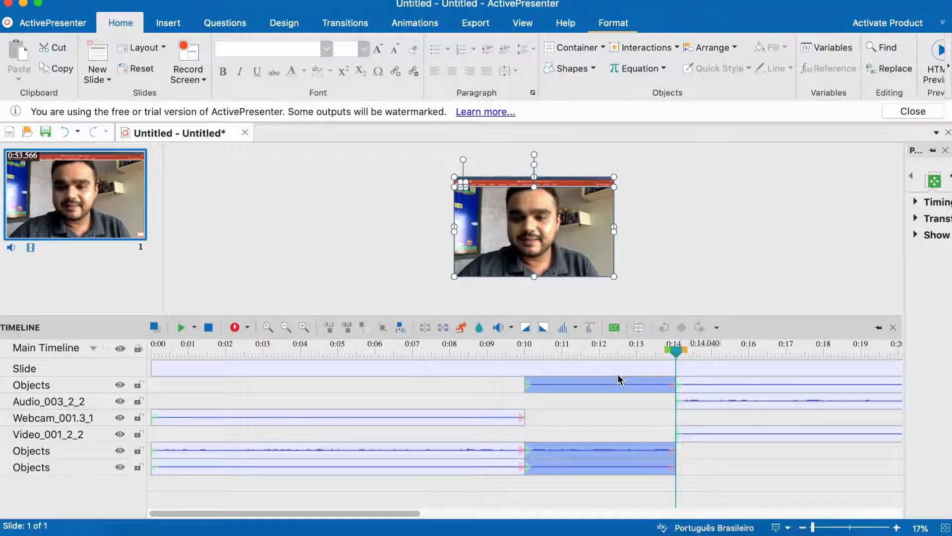
key(Delete)
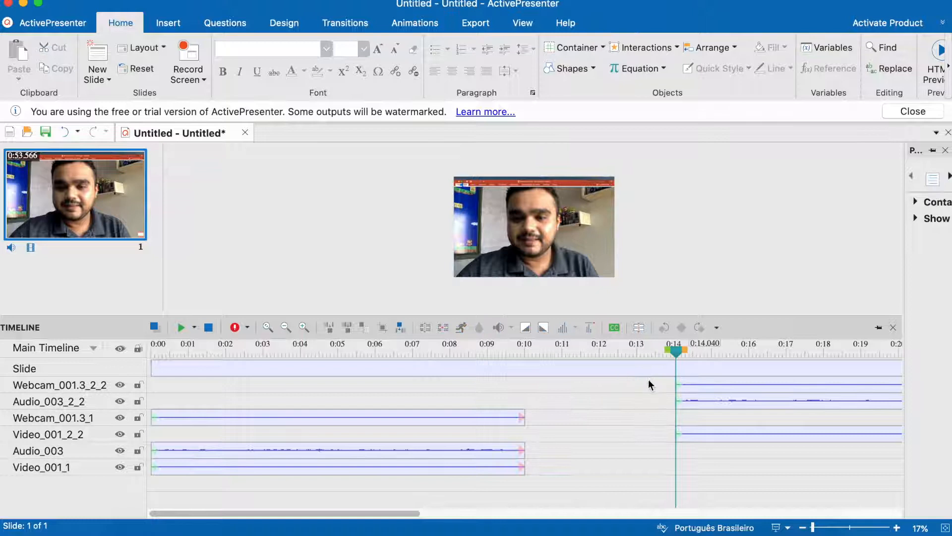
- Move the remaining webcam, audio and video clips back to 0:10 to close the gap, and select the webcam clip
click(684, 398)
drag(731, 385, 659, 392)
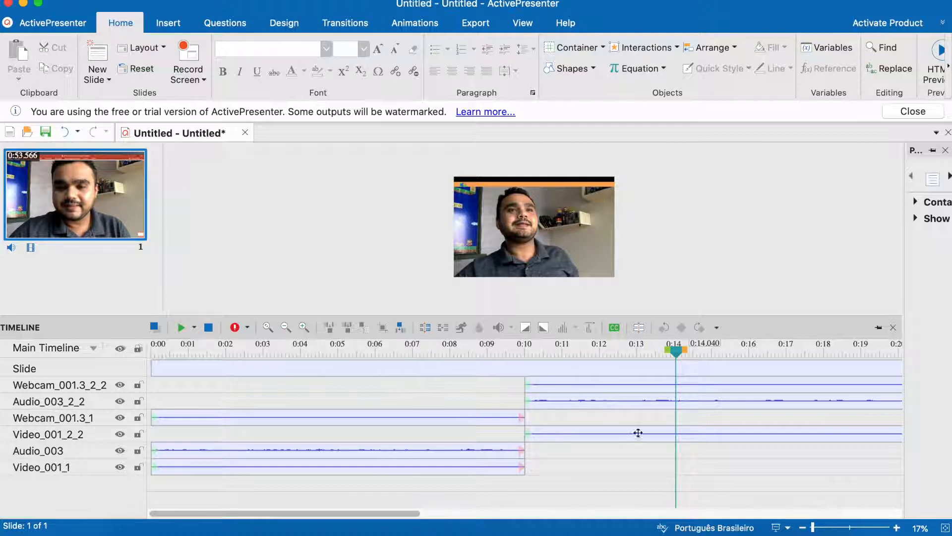
scroll(642, 464, right, 2)
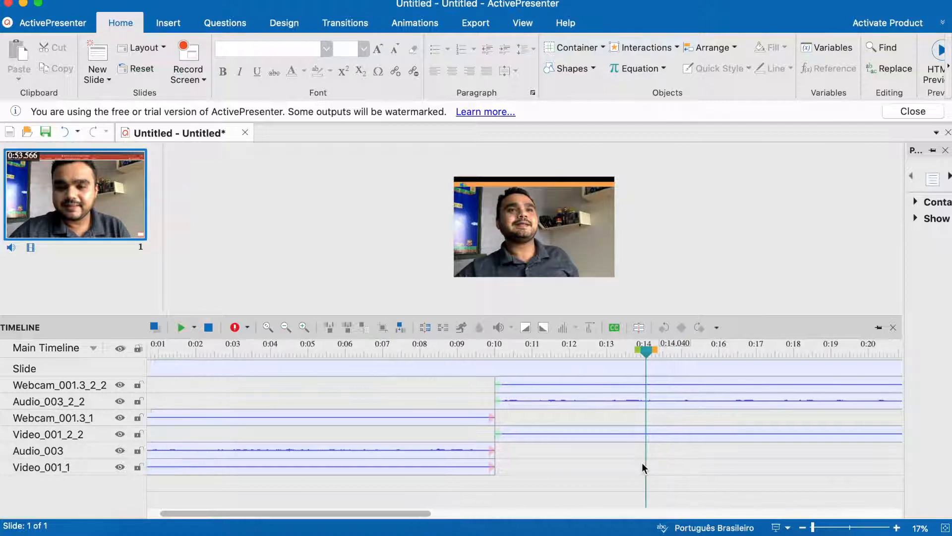
click(534, 204)
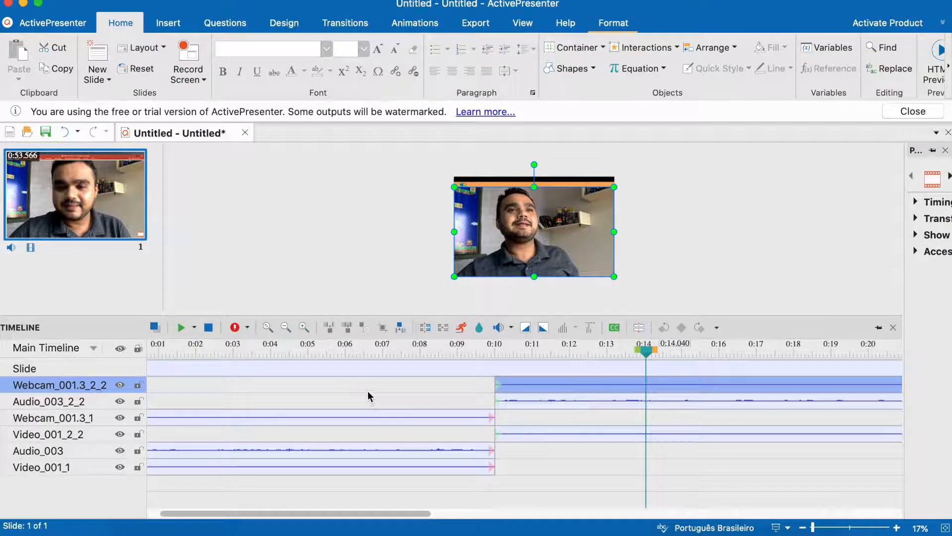
- Undo the clip move, the deletion and both splits to restore the continuous tracks
key(super+z)
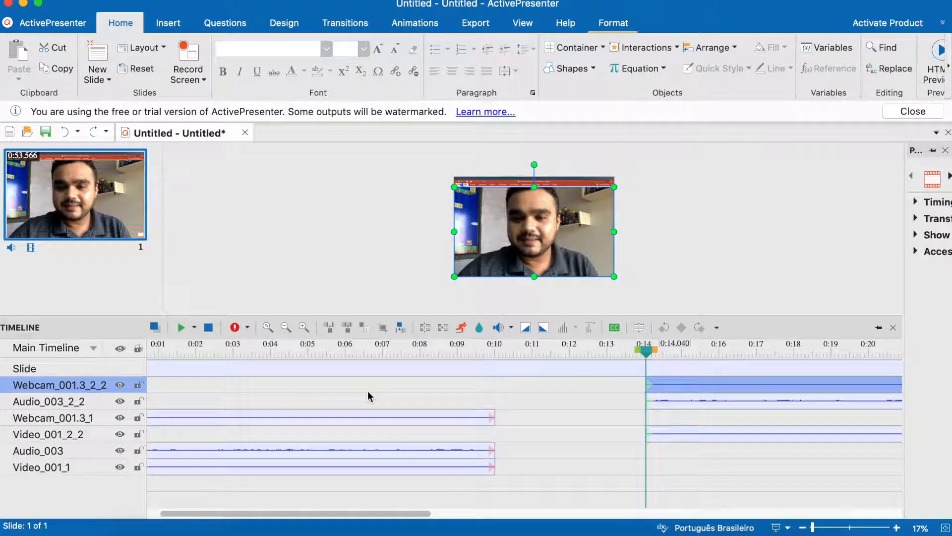
key(super+shift+z)
key(super+z)
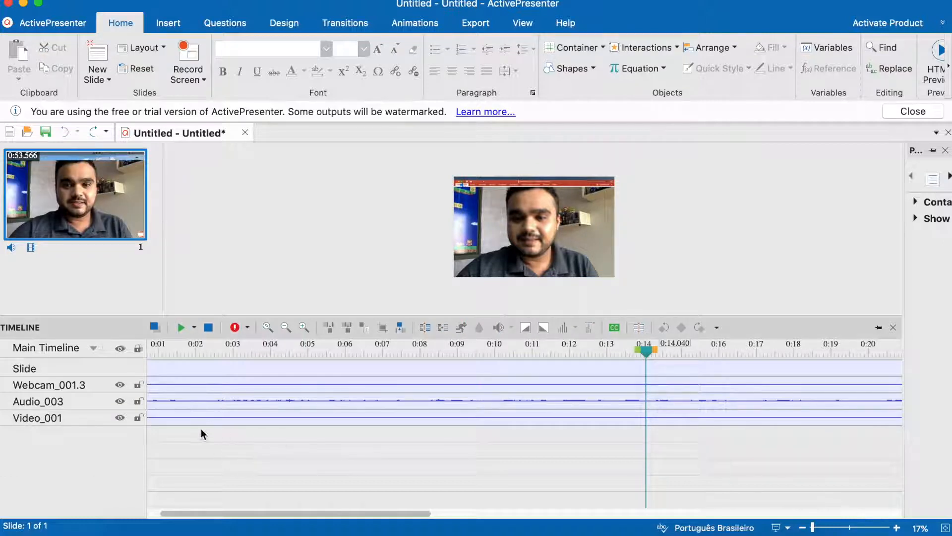
- Scrub the playhead to 0:10.000 and on to 0:15.780 to examine that stretch of the recording
drag(415, 351, 500, 357)
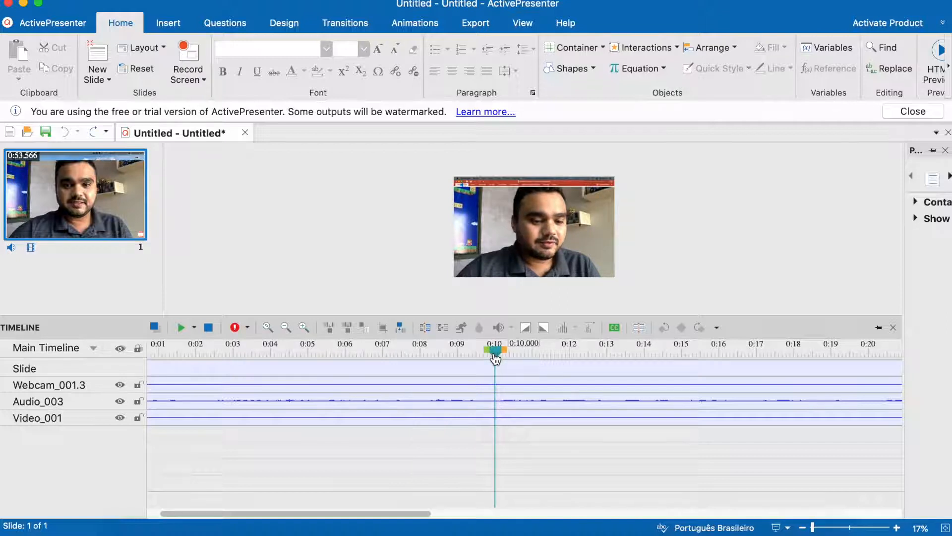
drag(514, 358, 710, 358)
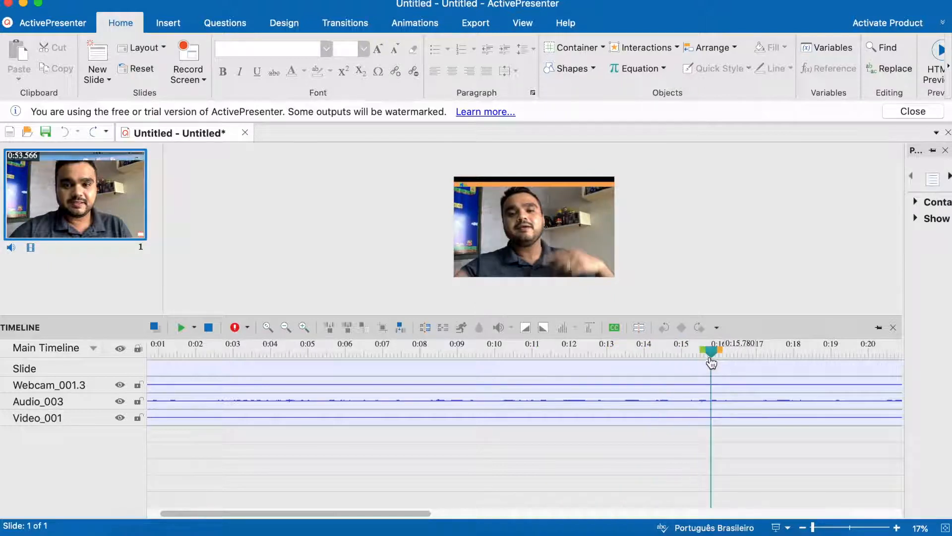